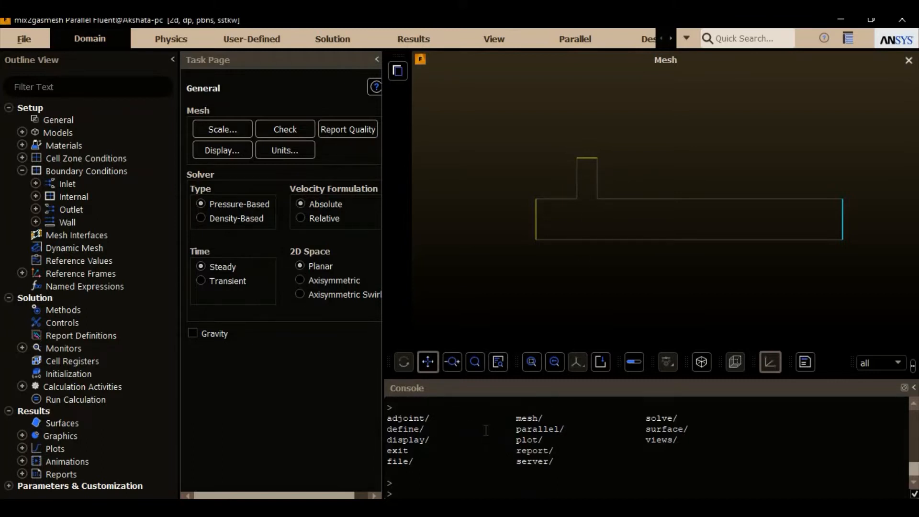
# Step: Run the mesh check and report the mesh quality
pyautogui.click(299, 127)
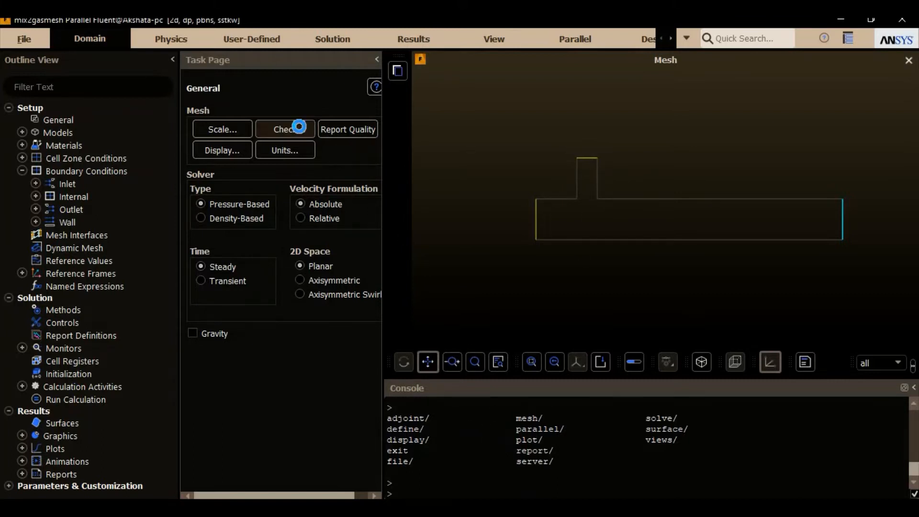
pyautogui.click(358, 130)
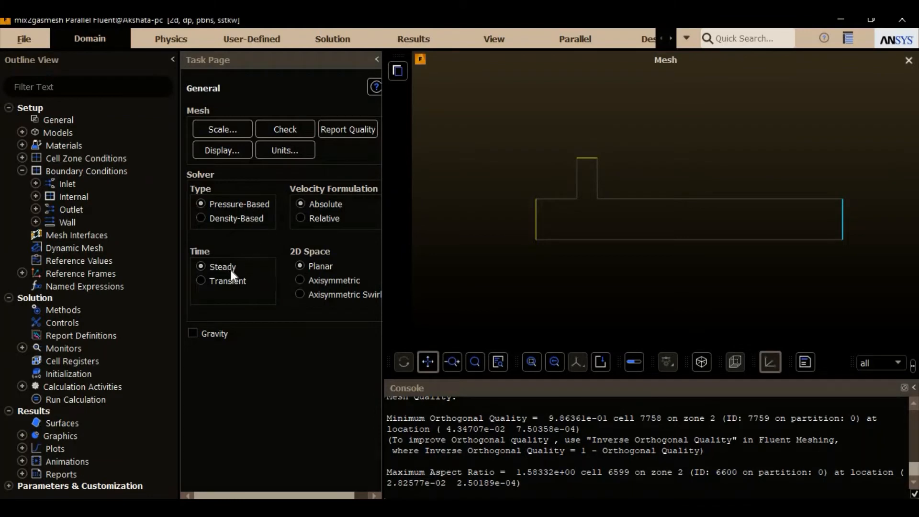
# Step: Enable the energy equation in the physics models
pyautogui.doubleClick(72, 133)
pyautogui.doubleClick(235, 146)
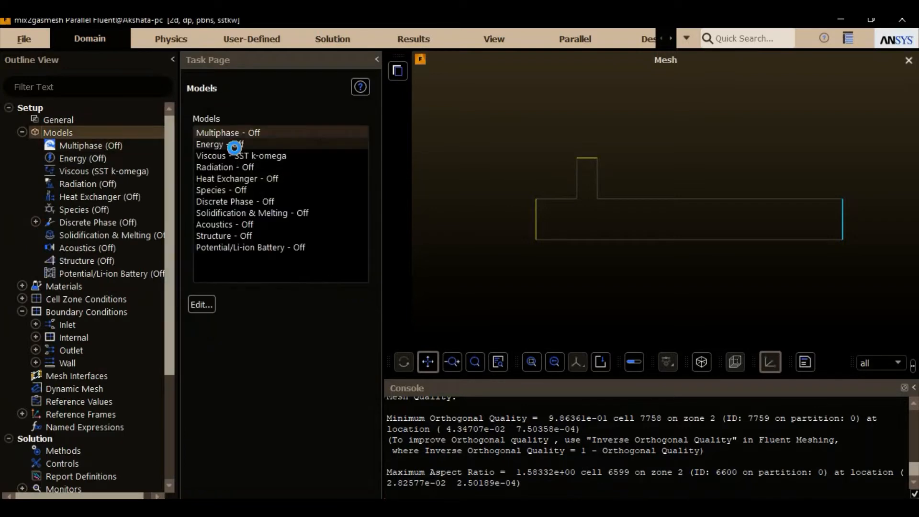
pyautogui.click(229, 259)
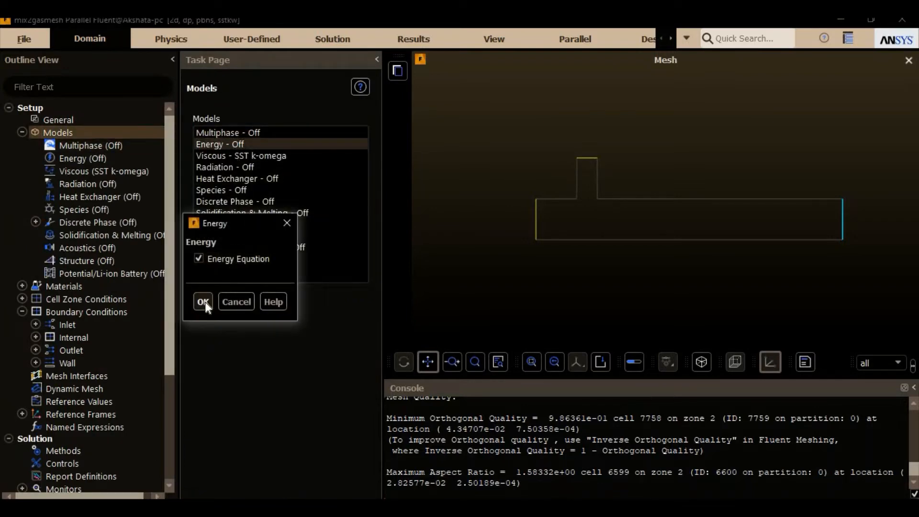
pyautogui.click(204, 301)
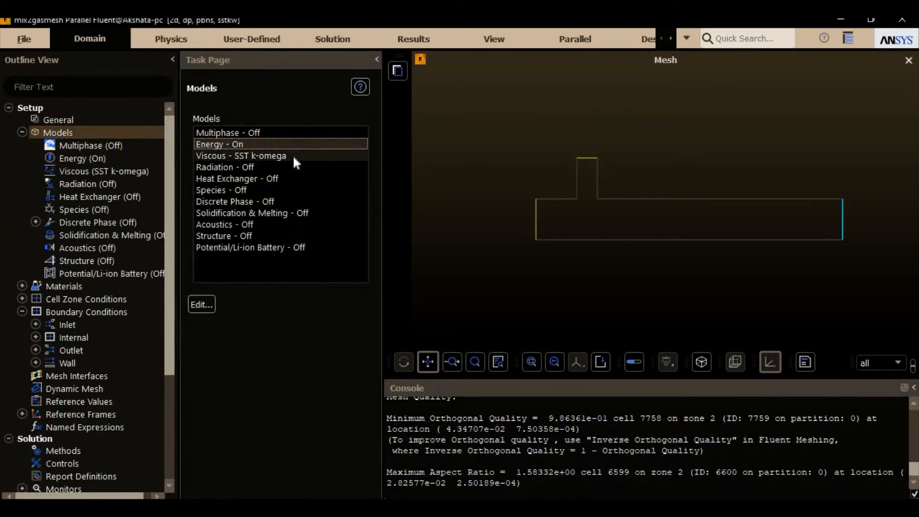
# Step: Open the Species model settings and choose Non-Premixed Combustion
pyautogui.click(217, 189)
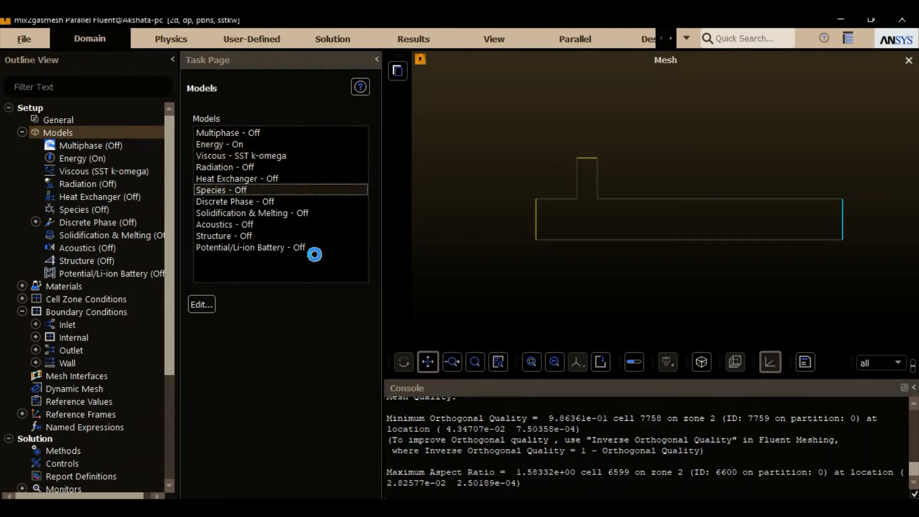
pyautogui.click(259, 285)
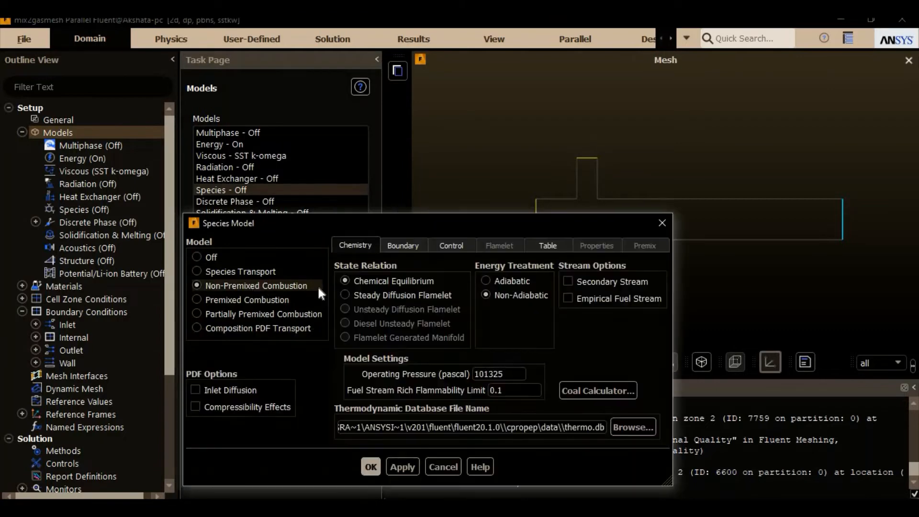
pyautogui.moveTo(370, 112); pyautogui.dragTo(366, 124)
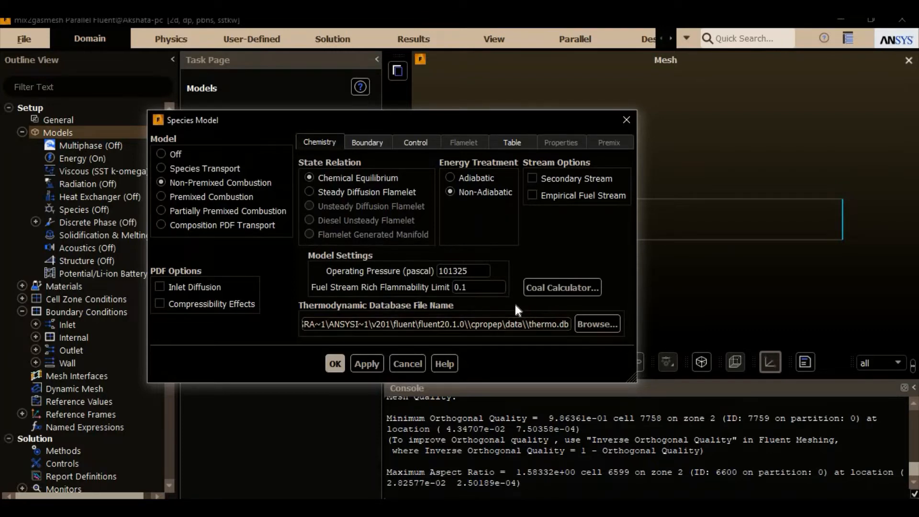
# Step: Specify the boundary species of the combustion model in mole fraction
pyautogui.click(365, 143)
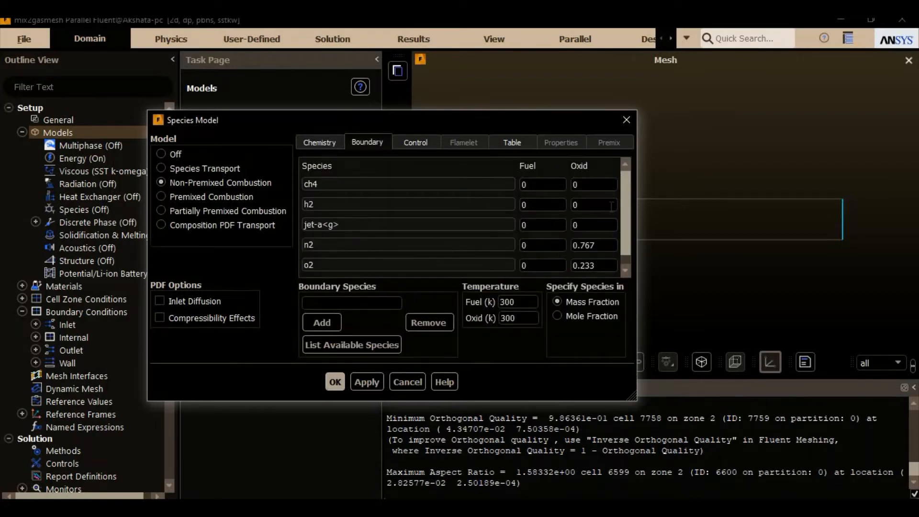
pyautogui.moveTo(624, 227)
pyautogui.mouseDown()
pyautogui.moveTo(623, 256)
pyautogui.moveTo(623, 234)
pyautogui.mouseUp()
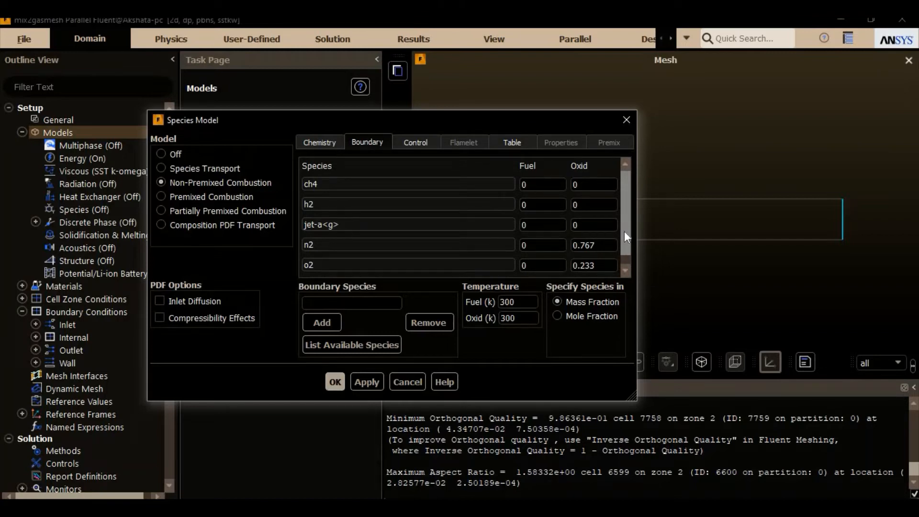
pyautogui.moveTo(625, 229)
pyautogui.mouseDown()
pyautogui.moveTo(625, 255)
pyautogui.moveTo(627, 216)
pyautogui.mouseUp()
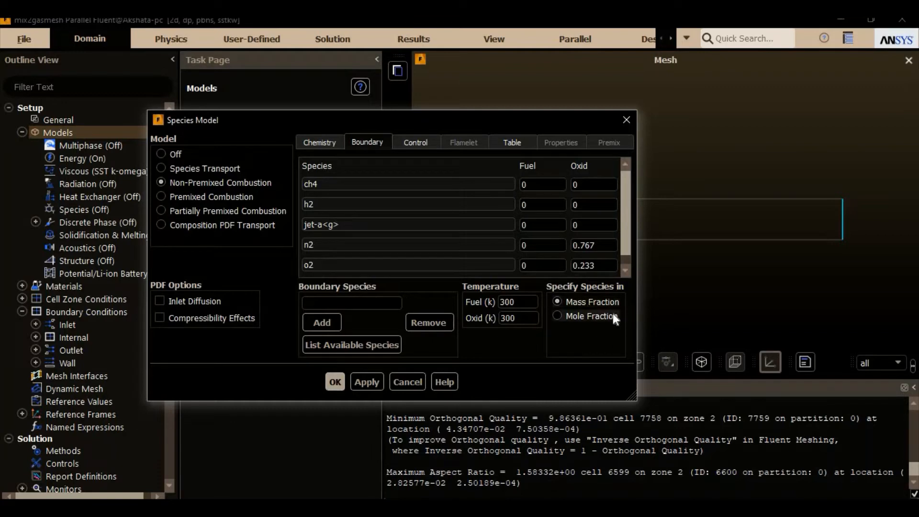
pyautogui.click(575, 316)
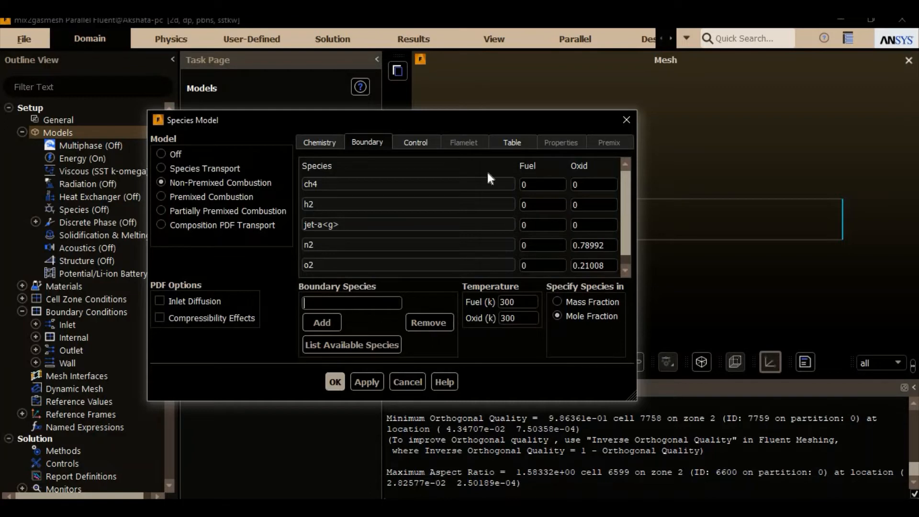
# Step: Set the fuel stream composition to 0.90451 ch4 and 0.09549 n2, and apply it
pyautogui.click(547, 186)
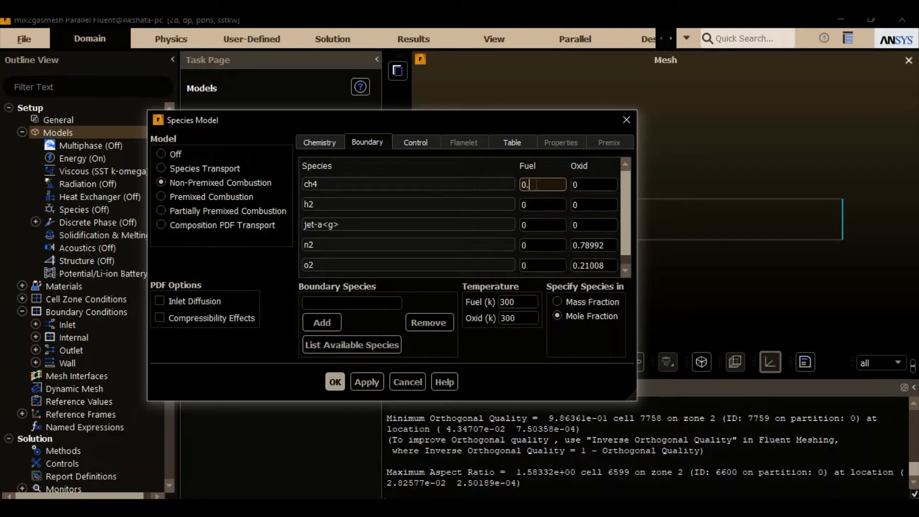
pyautogui.write('90451')
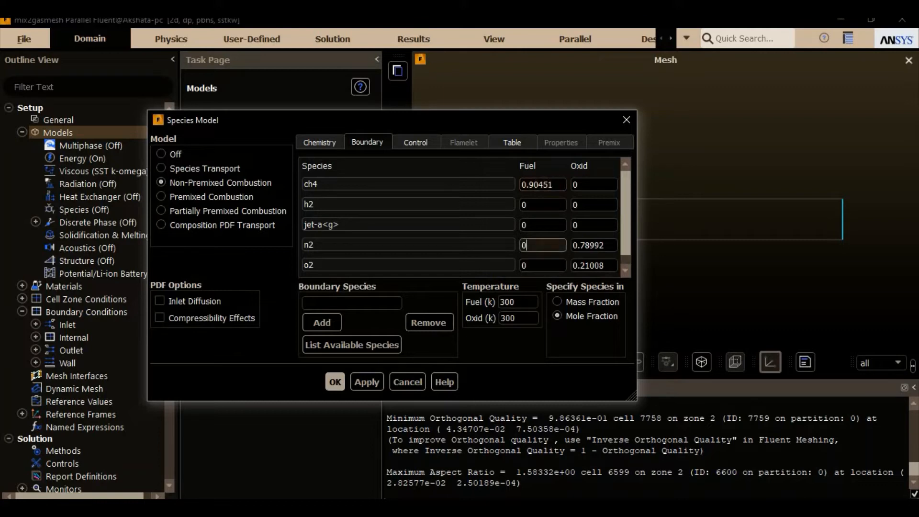
pyautogui.click(541, 241)
pyautogui.write('.09549')
pyautogui.press('Return')
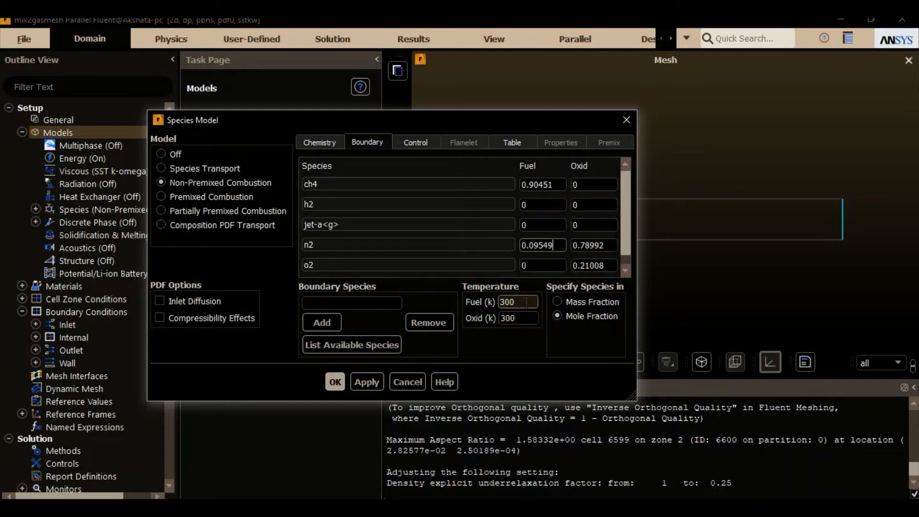
# Step: Set the oxidizer stream temperature to 650 K
pyautogui.click(522, 317)
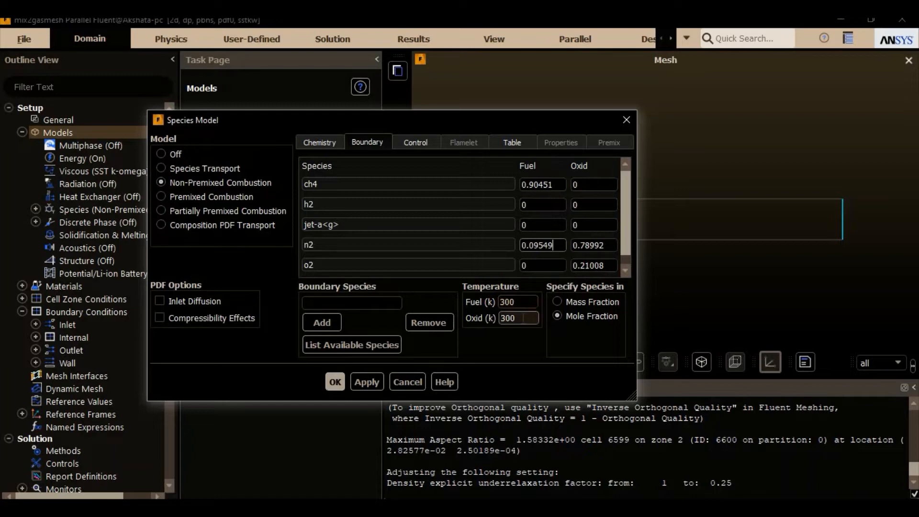
pyautogui.doubleClick(523, 318)
pyautogui.write('650')
# Step: Review the species excluded from equilibrium and calculate the PDF table with its existing table parameters
pyautogui.click(416, 143)
pyautogui.moveTo(387, 226)
pyautogui.mouseDown()
pyautogui.moveTo(383, 294)
pyautogui.moveTo(388, 231)
pyautogui.mouseUp()
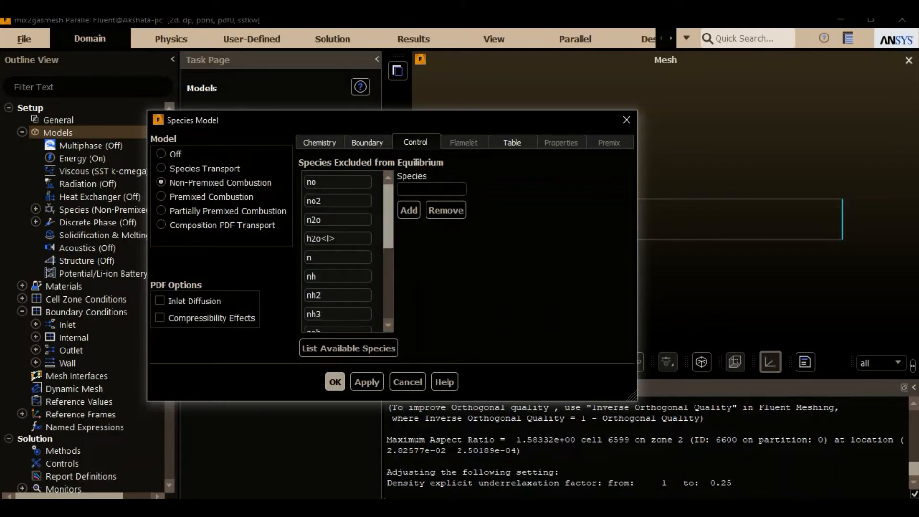
pyautogui.click(507, 143)
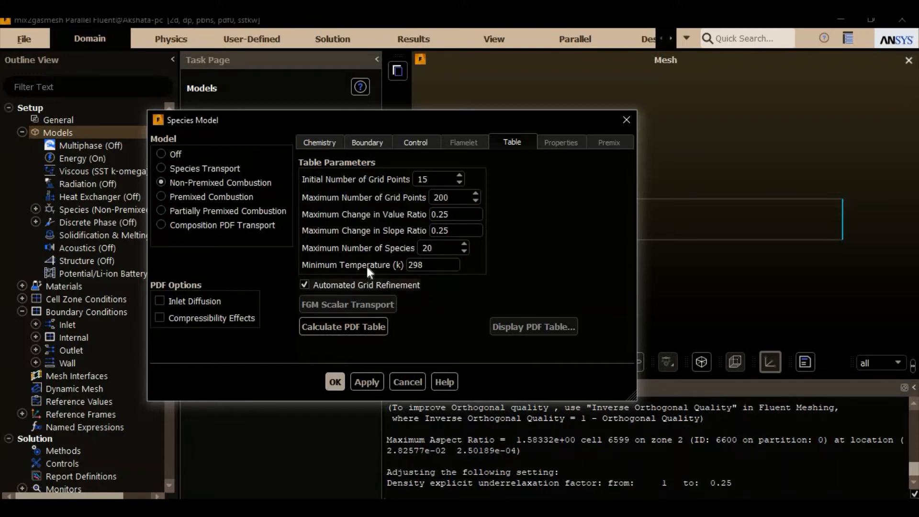
pyautogui.click(350, 327)
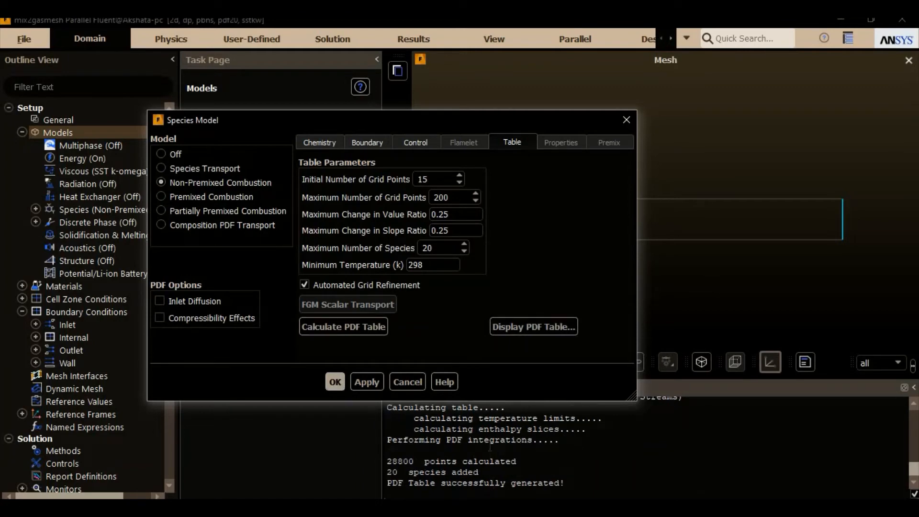
# Step: Display the PDF table's mean temperature as a 3D surface and inspect the plot
pyautogui.click(519, 334)
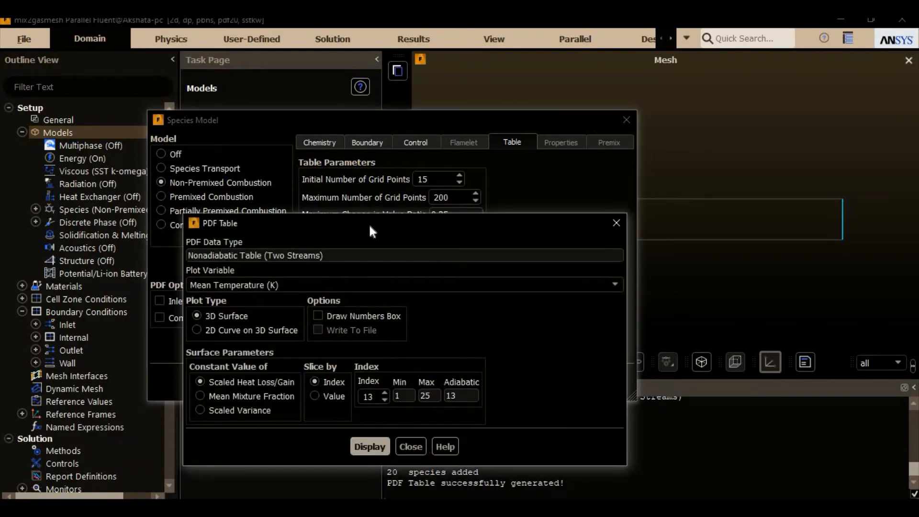
pyautogui.moveTo(371, 227); pyautogui.dragTo(358, 200)
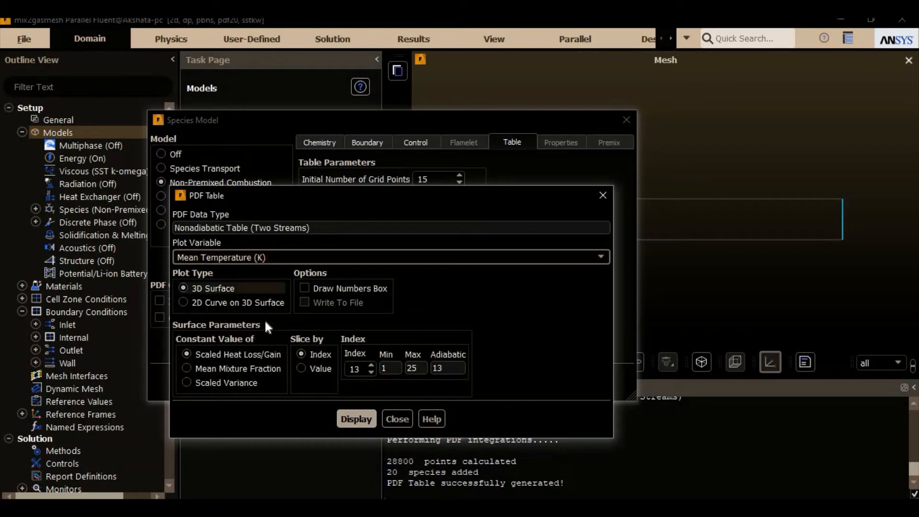
pyautogui.click(356, 419)
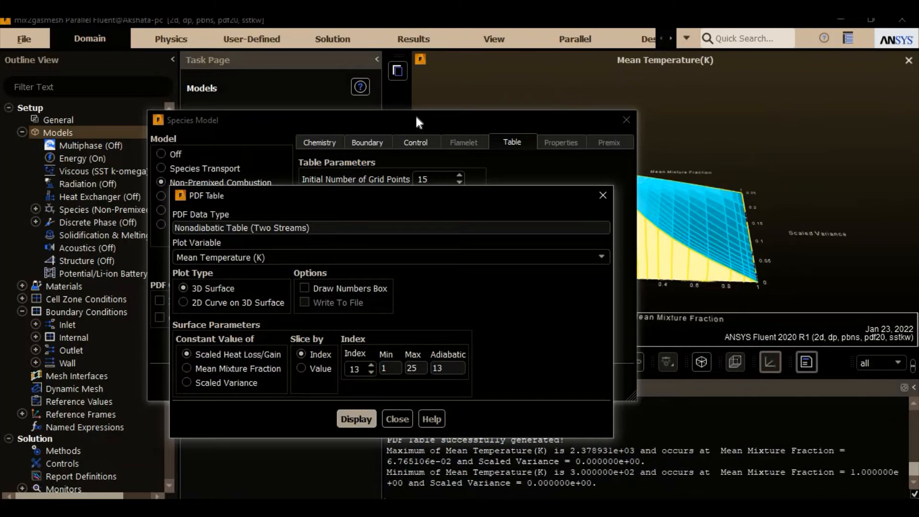
pyautogui.moveTo(412, 119); pyautogui.dragTo(195, 88)
pyautogui.moveTo(472, 205); pyautogui.dragTo(204, 183)
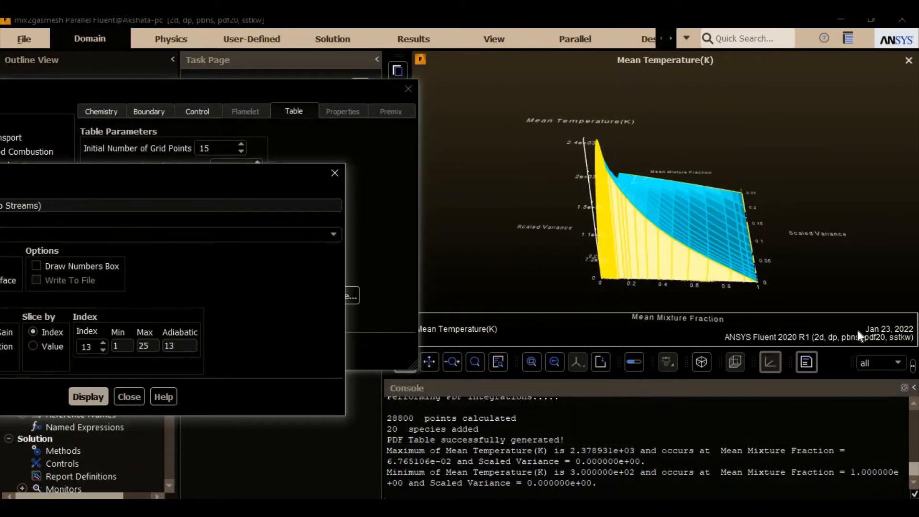
pyautogui.scroll(3, 740, 248)
pyautogui.scroll(-4, 725, 232)
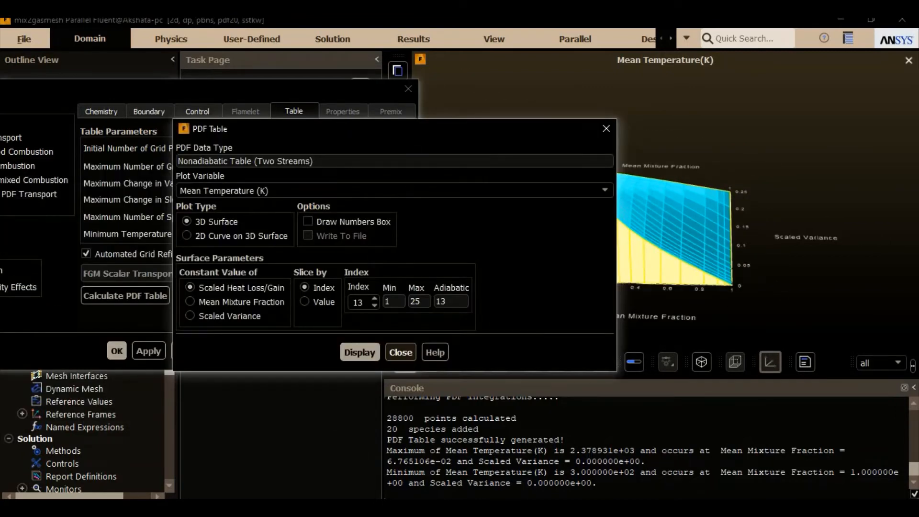
# Step: Close the PDF table display, then apply and accept the species model settings
pyautogui.click(403, 349)
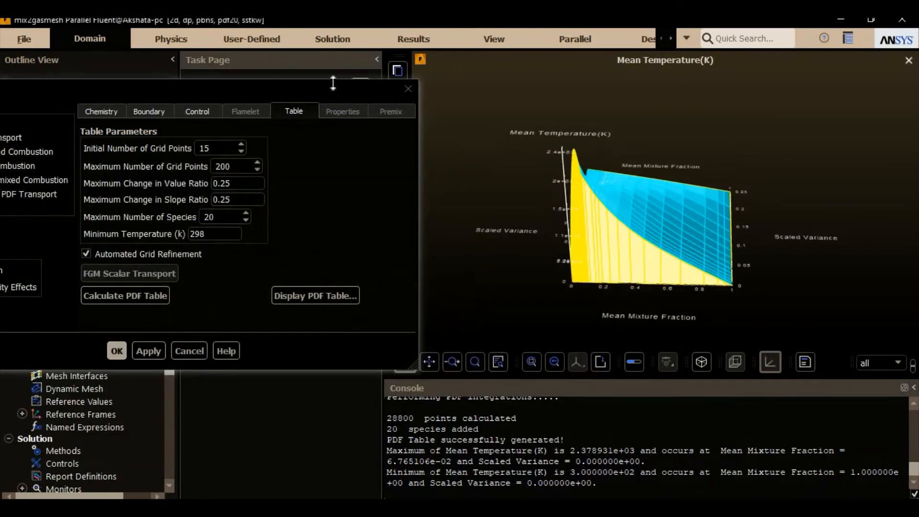
pyautogui.moveTo(285, 89); pyautogui.dragTo(419, 96)
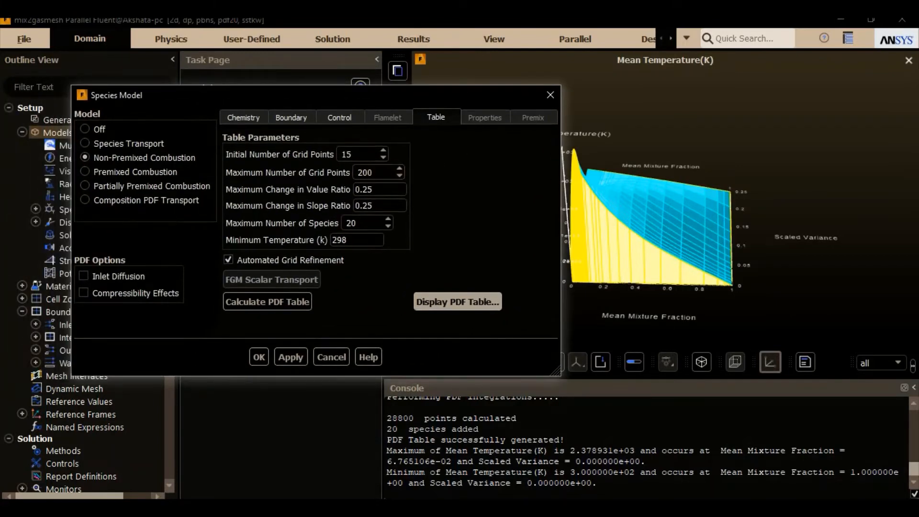
pyautogui.click(288, 358)
pyautogui.click(257, 357)
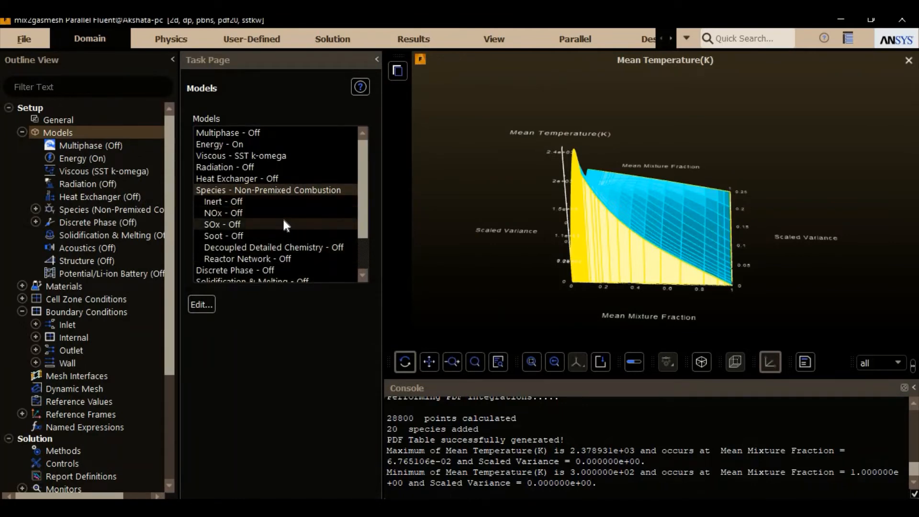
# Step: Open the pdf-mixture material for editing
pyautogui.scroll(-2, 283, 221)
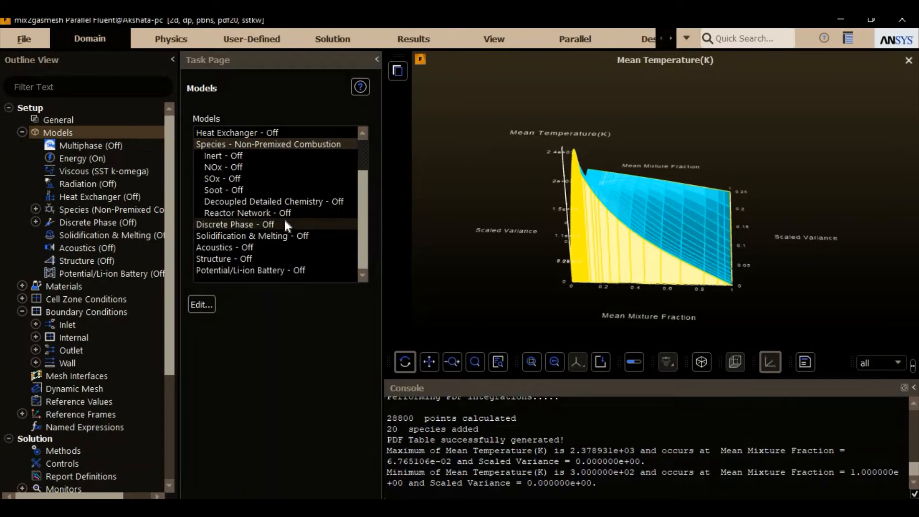
pyautogui.scroll(2, 283, 218)
pyautogui.click(22, 132)
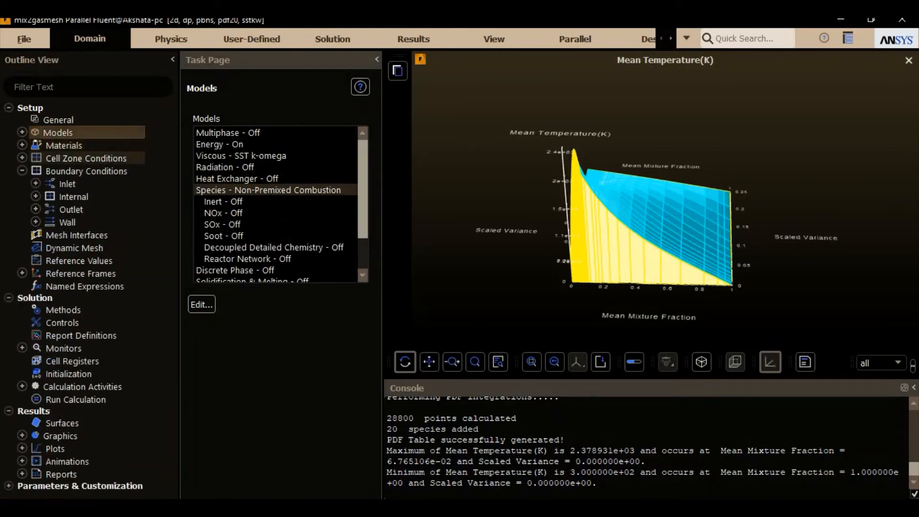
pyautogui.doubleClick(58, 145)
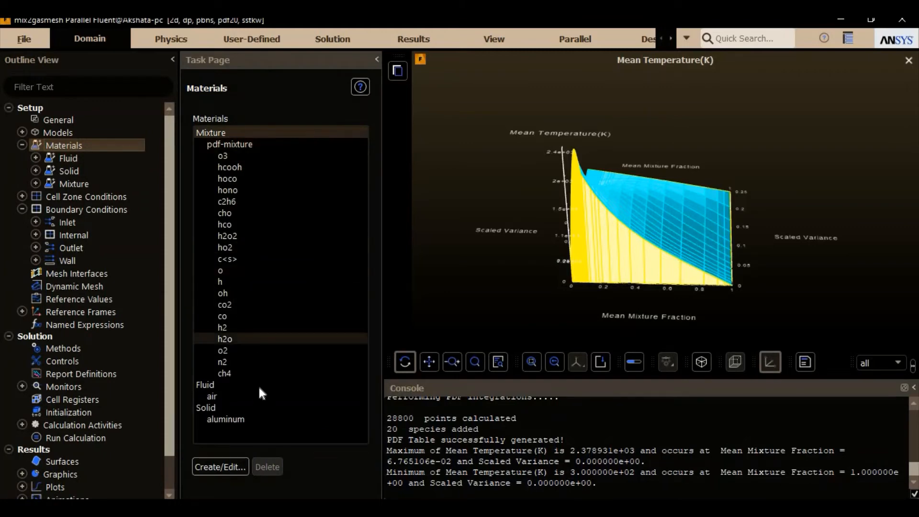
pyautogui.doubleClick(289, 143)
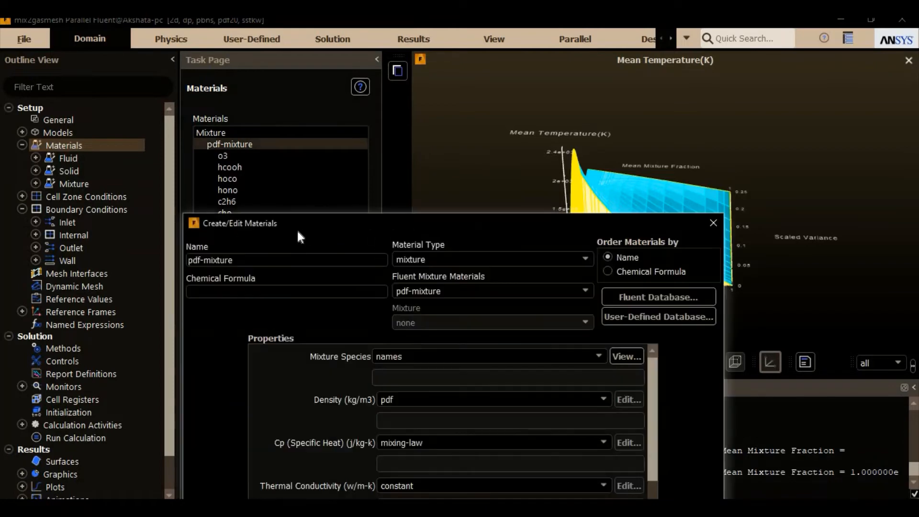
pyautogui.moveTo(307, 221); pyautogui.dragTo(277, 59)
# Step: Examine the pdf-mixture material's type, density, specific heat, thermal conductivity and viscosity settings
pyautogui.click(414, 95)
pyautogui.click(415, 96)
pyautogui.click(421, 128)
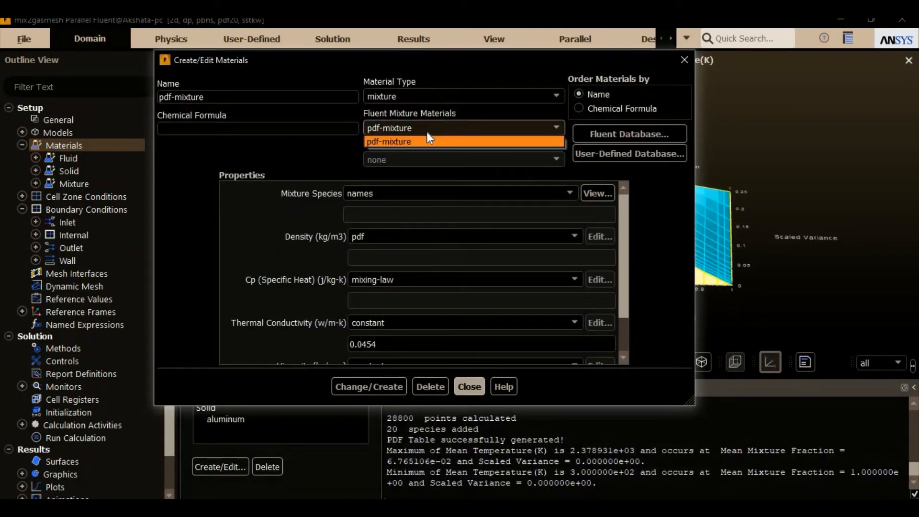
pyautogui.click(423, 139)
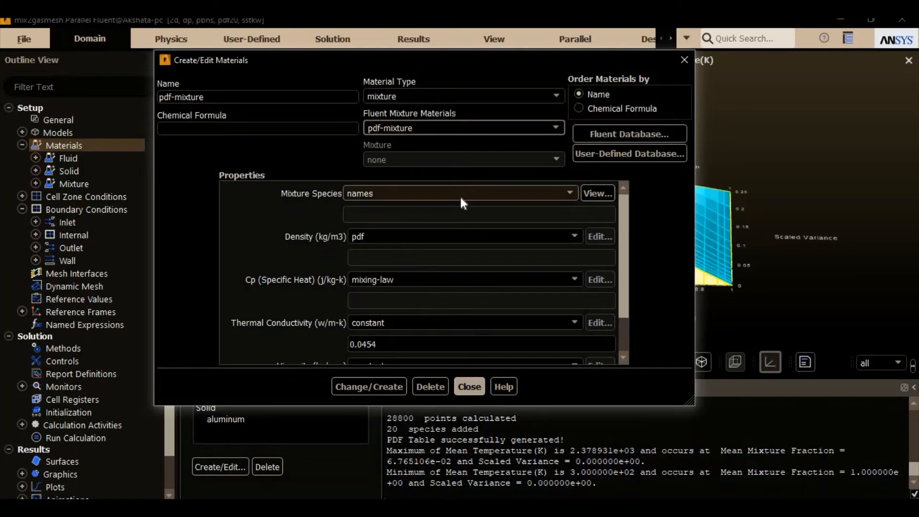
pyautogui.click(458, 235)
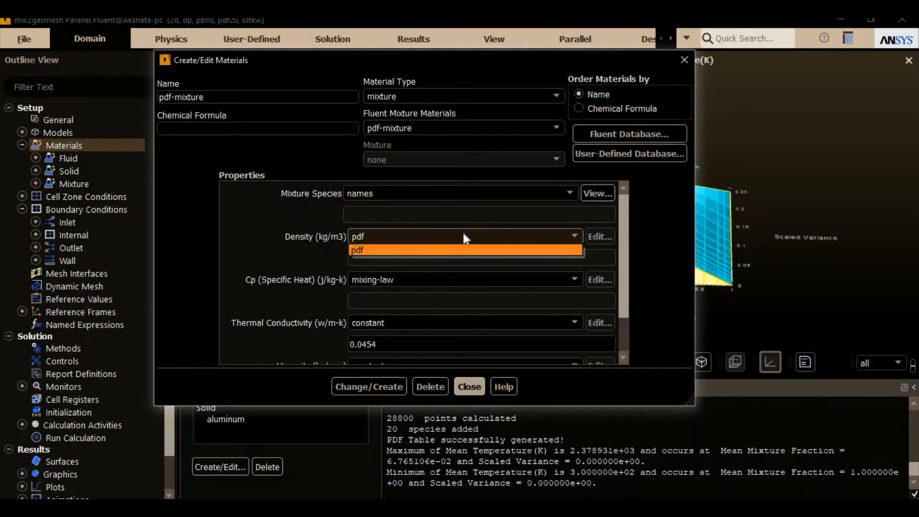
pyautogui.click(452, 250)
pyautogui.click(437, 275)
pyautogui.click(404, 292)
pyautogui.scroll(-2, 404, 293)
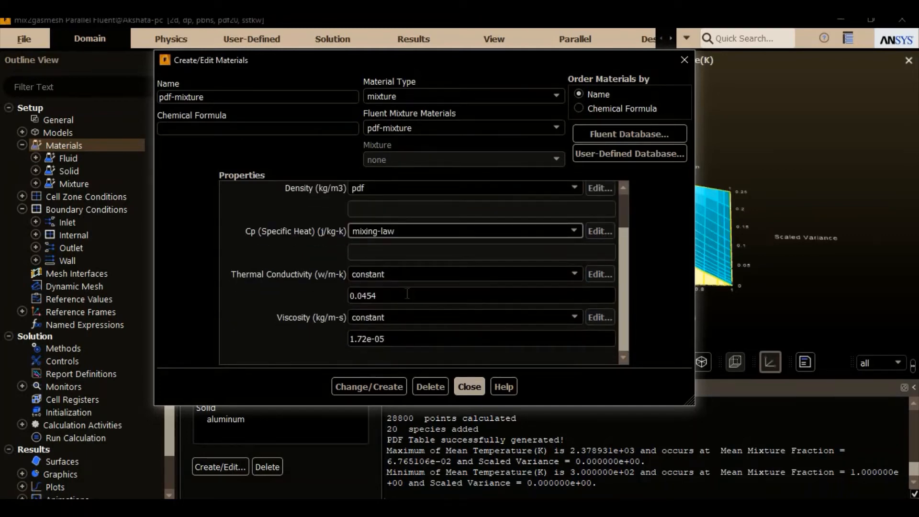
pyautogui.scroll(2, 477, 253)
# Step: Examine the ch4 fluid material's density, specific heat and remaining properties, and close the material editor
pyautogui.click(519, 96)
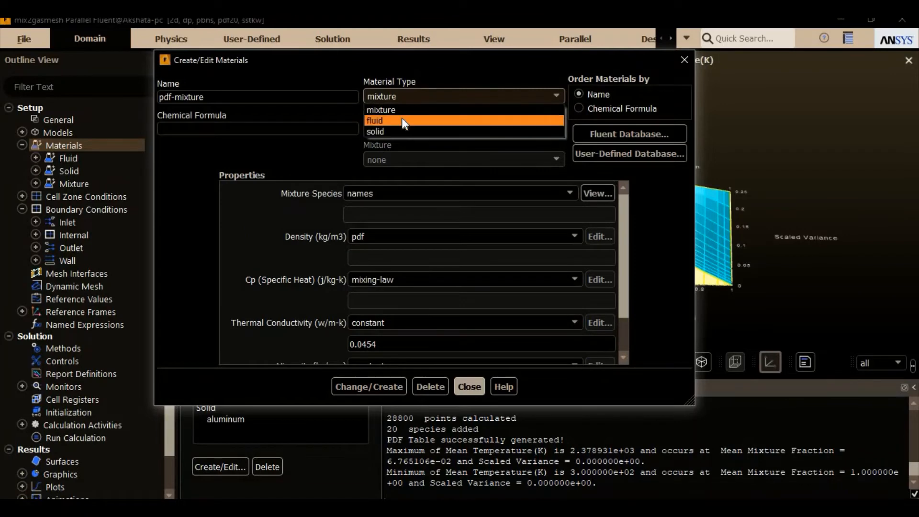
pyautogui.click(401, 120)
pyautogui.click(474, 128)
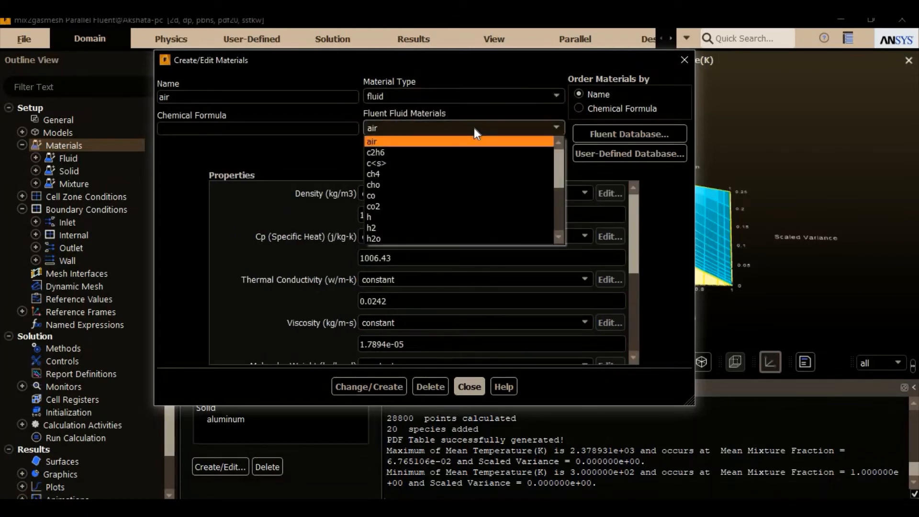
pyautogui.click(432, 173)
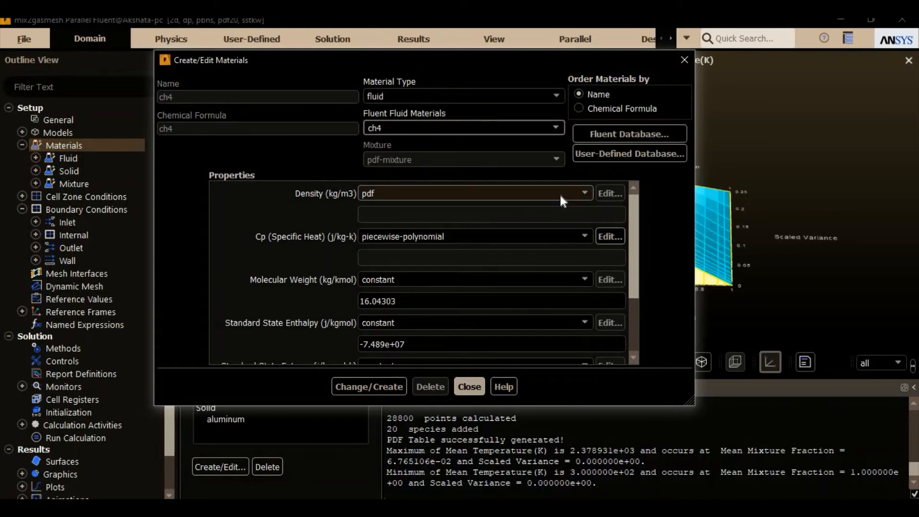
pyautogui.click(459, 236)
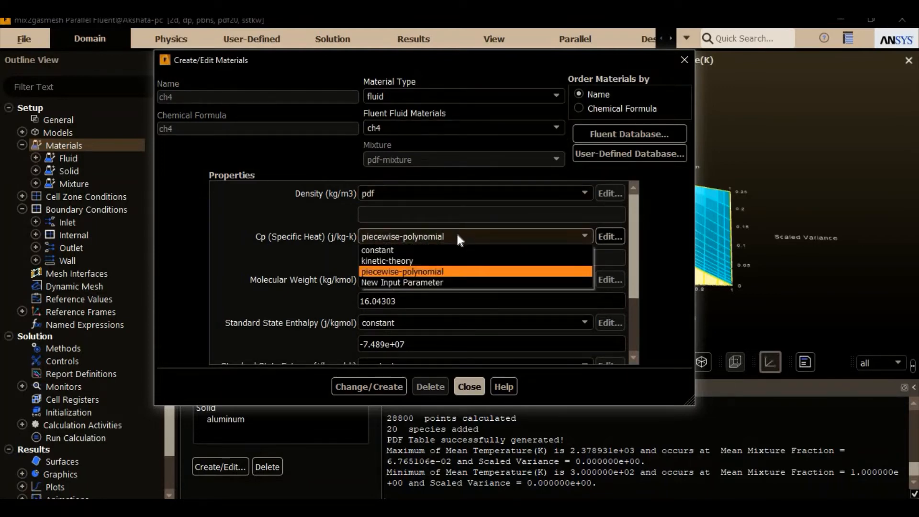
pyautogui.click(456, 193)
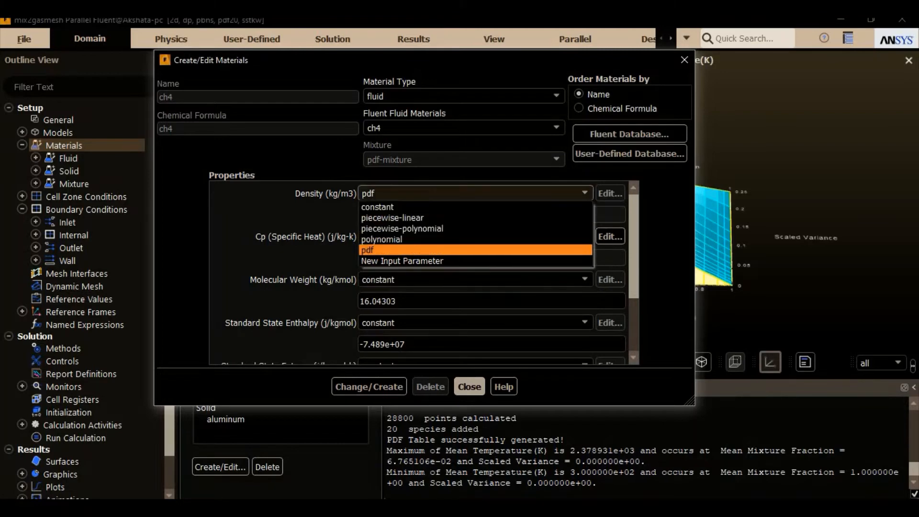
pyautogui.click(460, 197)
pyautogui.scroll(-3, 419, 288)
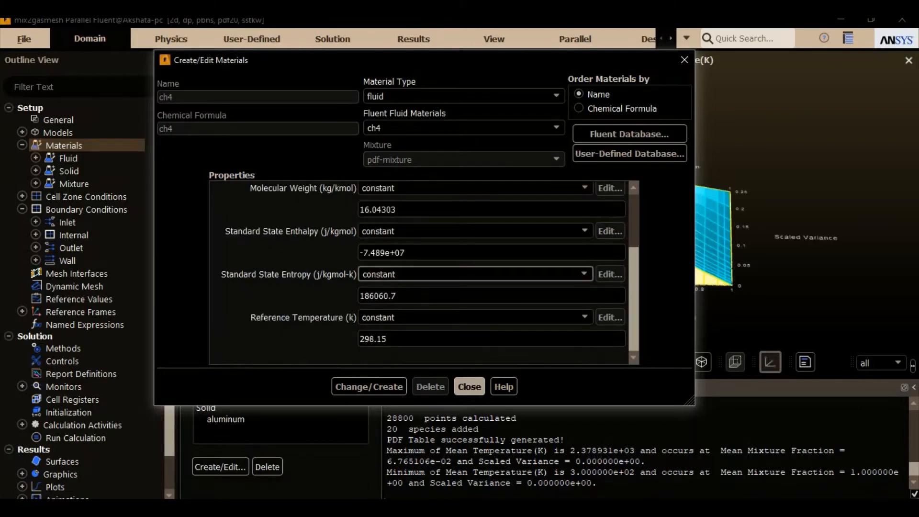
pyautogui.scroll(3, 419, 287)
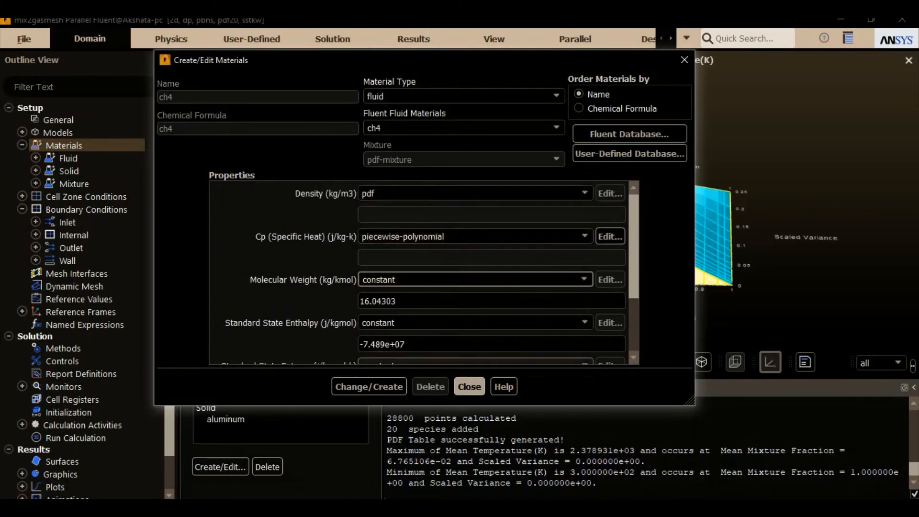
pyautogui.click(473, 385)
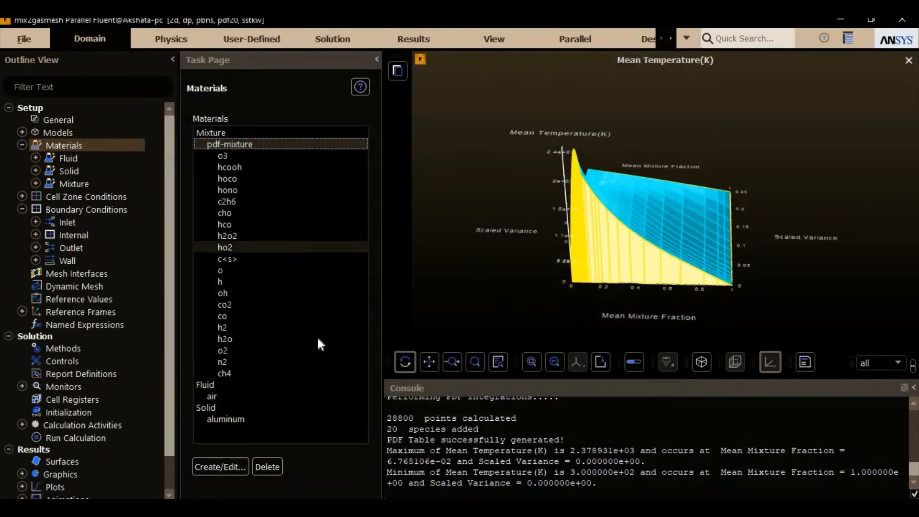
# Step: Display the mesh edges of the inlet, outlet and wall surfaces in place of the temperature plot
pyautogui.doubleClick(71, 195)
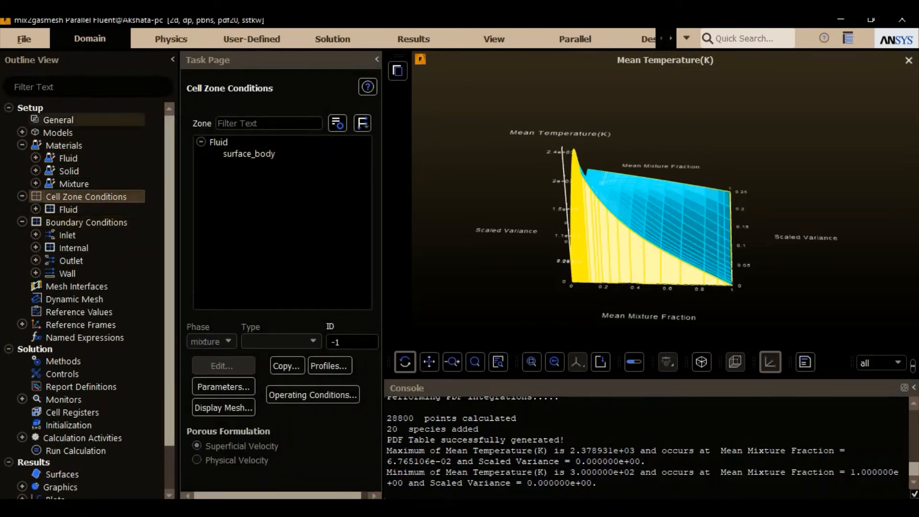
pyautogui.click(59, 119)
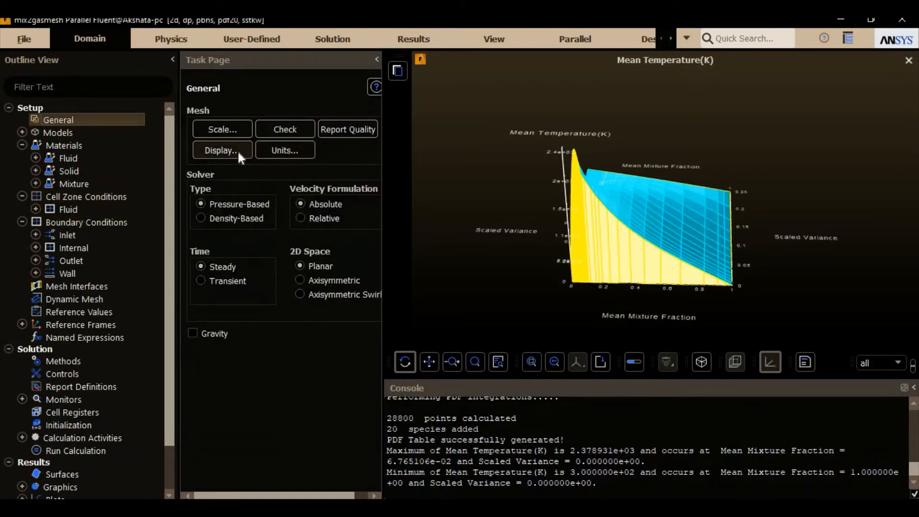
pyautogui.click(237, 150)
pyautogui.click(324, 419)
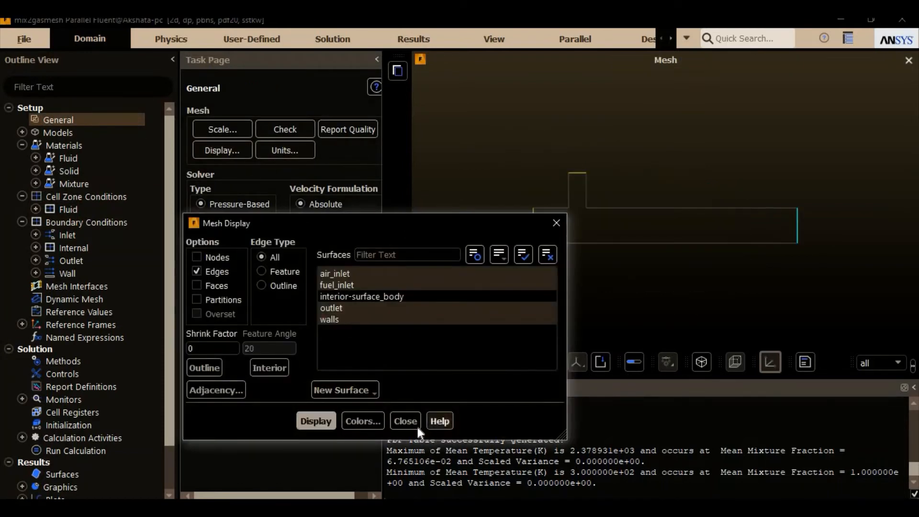
pyautogui.click(415, 422)
# Step: Open the air_inlet velocity-inlet boundary for editing and set its velocity magnitude to 10 m/s
pyautogui.doubleClick(109, 221)
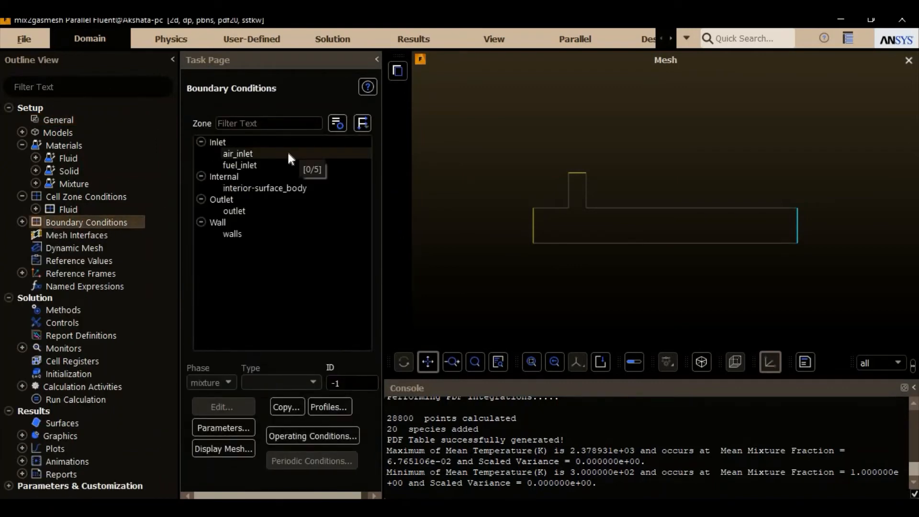
pyautogui.click(285, 154)
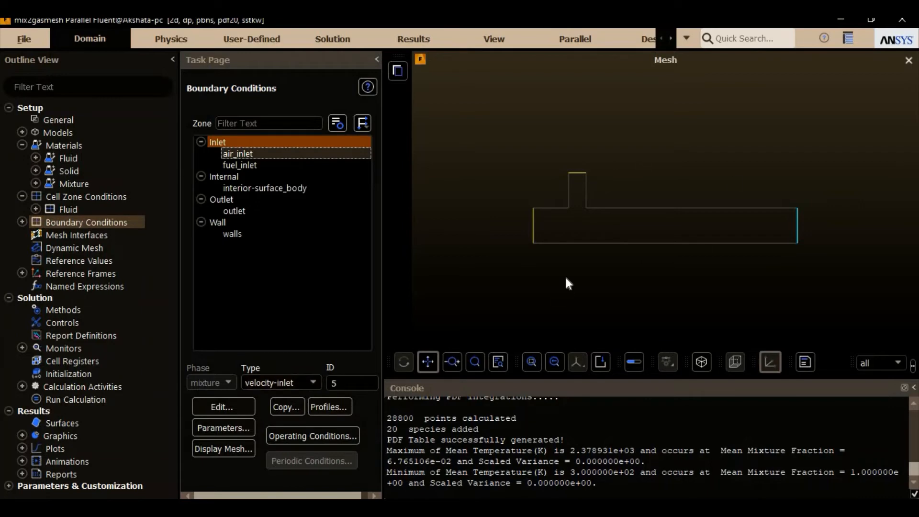
pyautogui.click(222, 404)
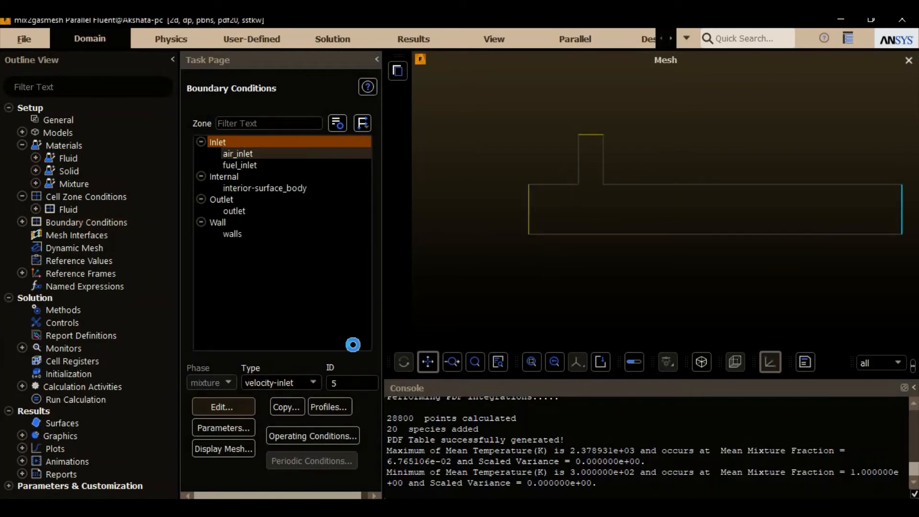
pyautogui.moveTo(335, 221); pyautogui.dragTo(346, 119)
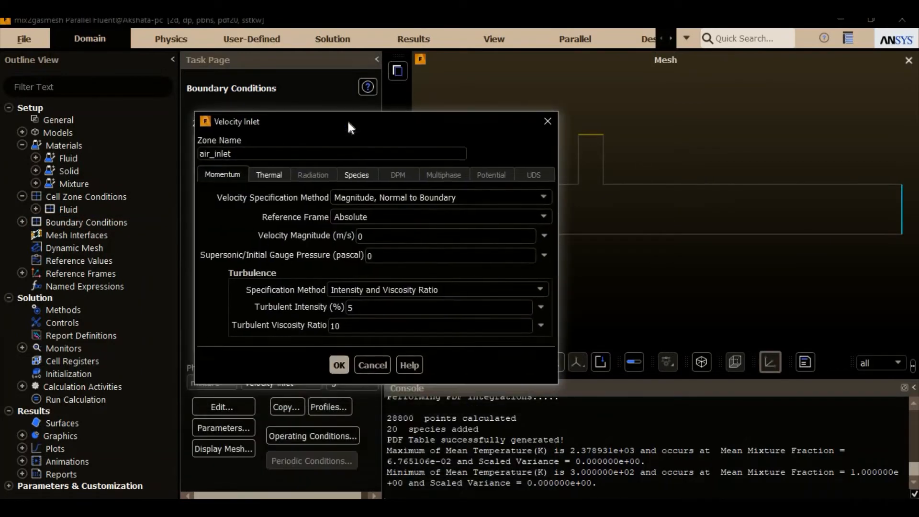
pyautogui.doubleClick(384, 232)
pyautogui.write('10')
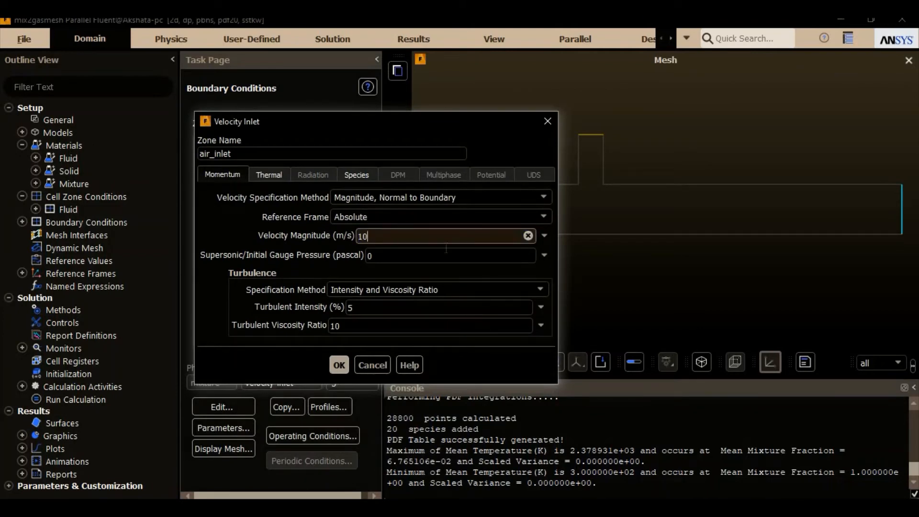
# Step: Set the air_inlet temperature to 650 K, check its species mixture fractions and accept the boundary settings
pyautogui.click(267, 175)
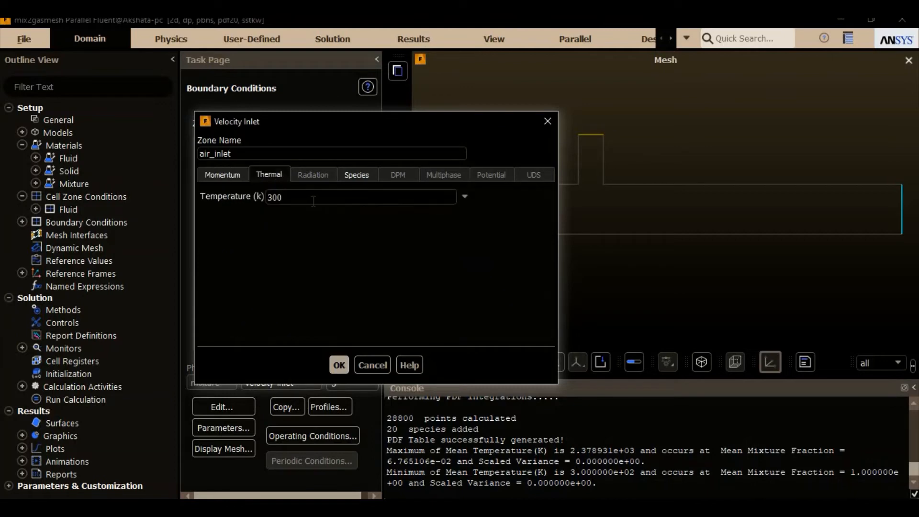
pyautogui.click(320, 200)
pyautogui.press('BackSpace')
pyautogui.press('BackSpace')
pyautogui.press('BackSpace')
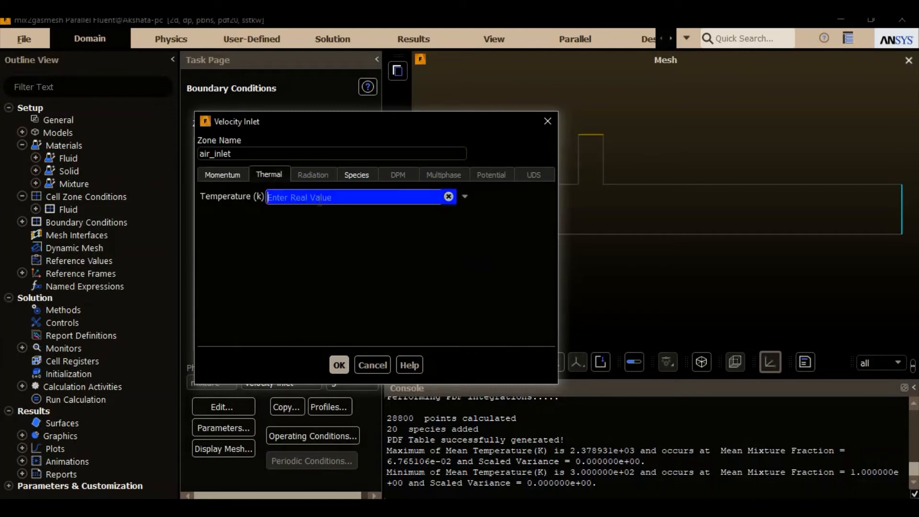
pyautogui.write('650')
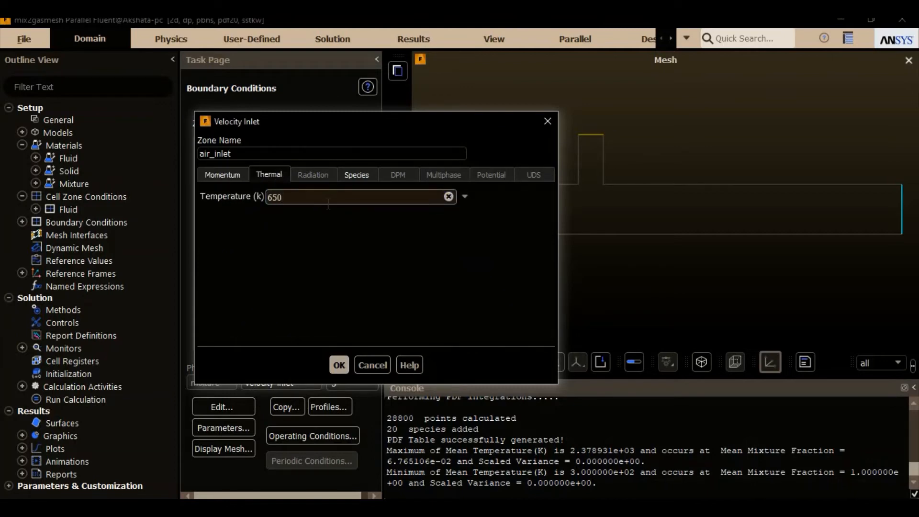
pyautogui.click(357, 174)
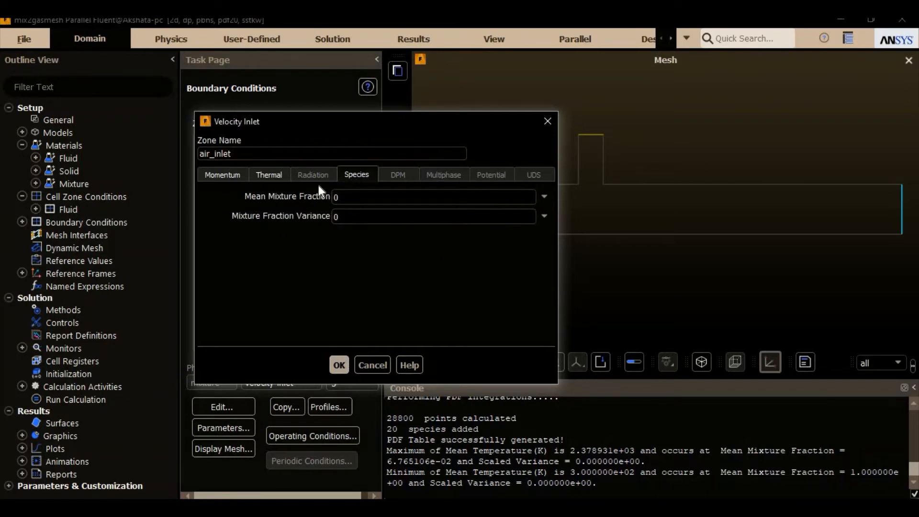
pyautogui.click(339, 366)
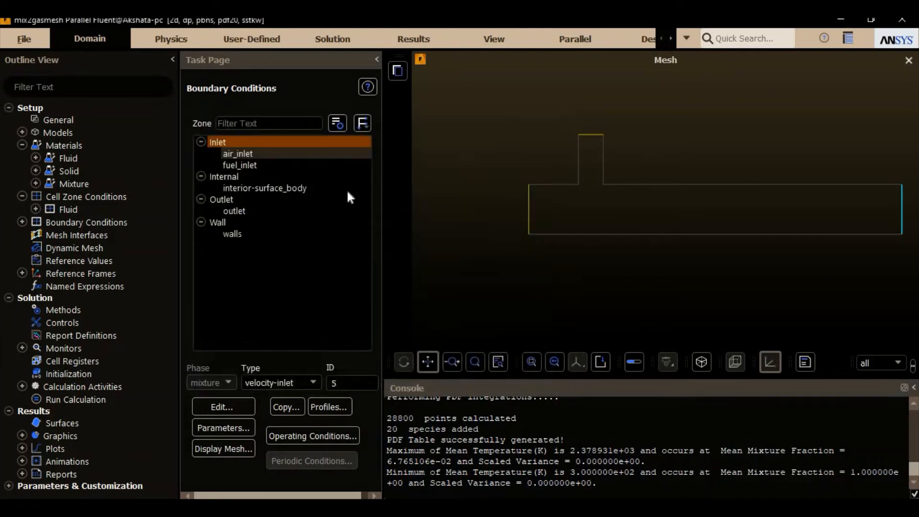
# Step: Change the fuel_inlet boundary to a mass-flow-inlet with its flow direction specified as Normal to Boundary
pyautogui.click(279, 165)
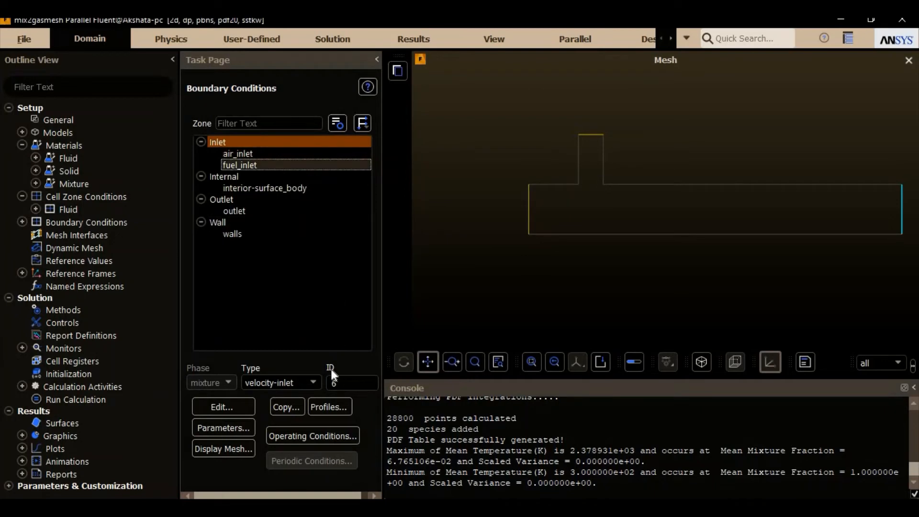
pyautogui.click(312, 383)
pyautogui.click(268, 394)
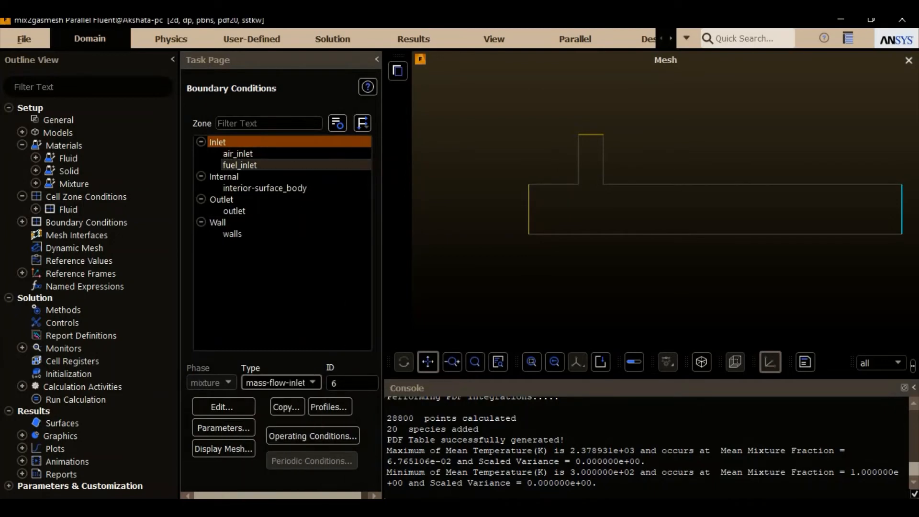
pyautogui.moveTo(308, 173); pyautogui.dragTo(296, 88)
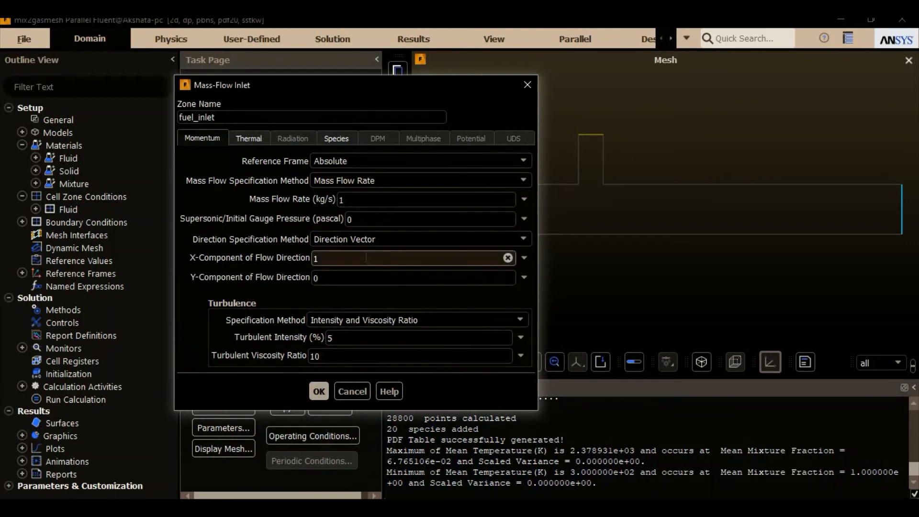
pyautogui.click(397, 239)
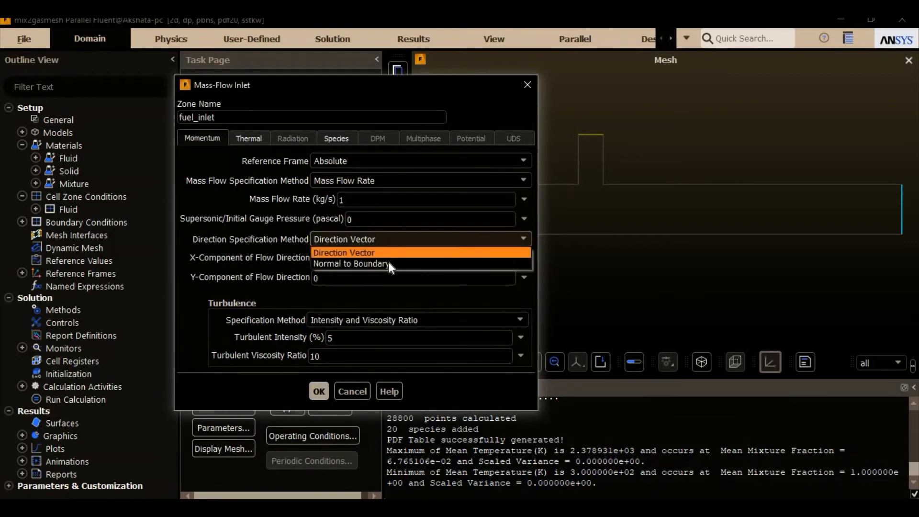
pyautogui.click(388, 263)
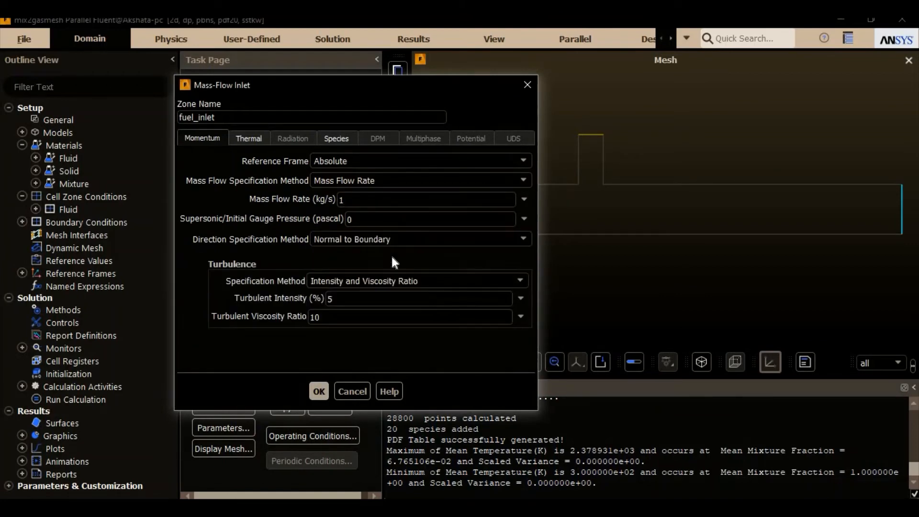
# Step: Set the fuel_inlet mass flow rate to 0.0625 kg/s
pyautogui.click(379, 201)
pyautogui.press('BackSpace')
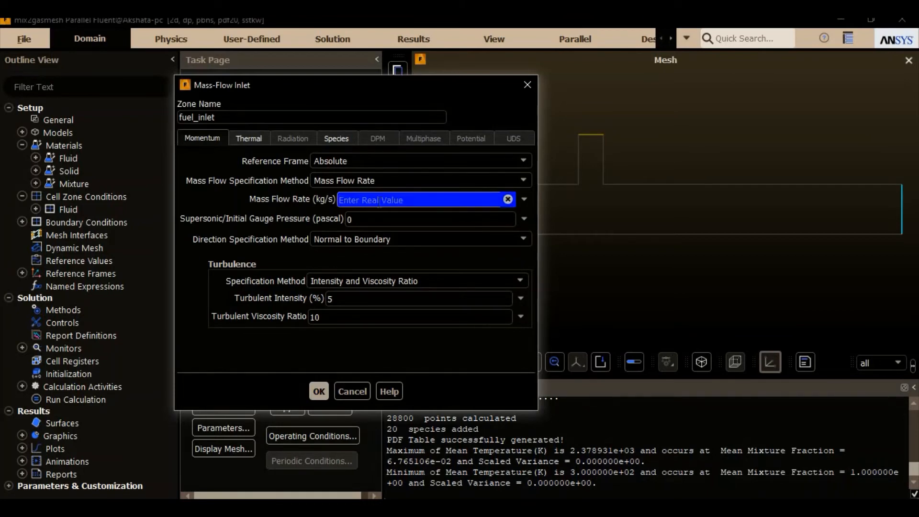
pyautogui.write('0.0625')
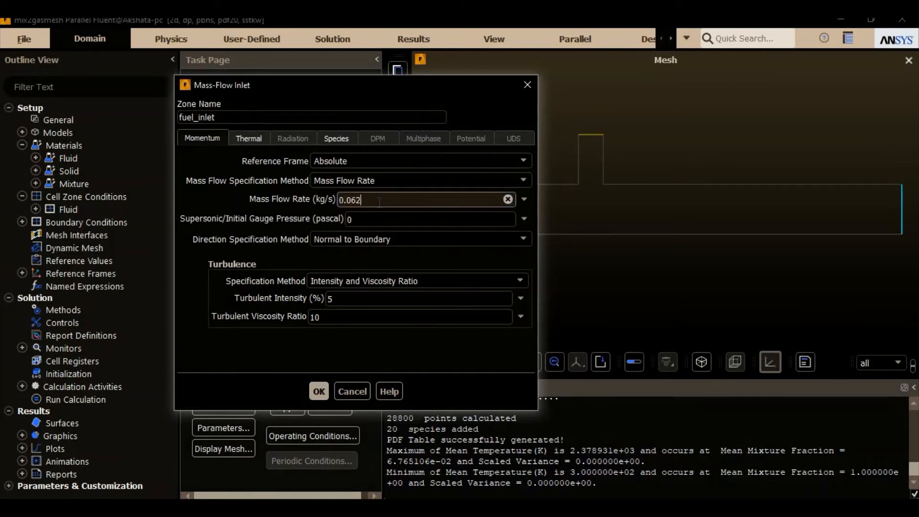
# Step: Set the fuel_inlet mean mixture fraction to 1 and mixture fraction variance to 0.25, then accept the boundary settings
pyautogui.click(241, 140)
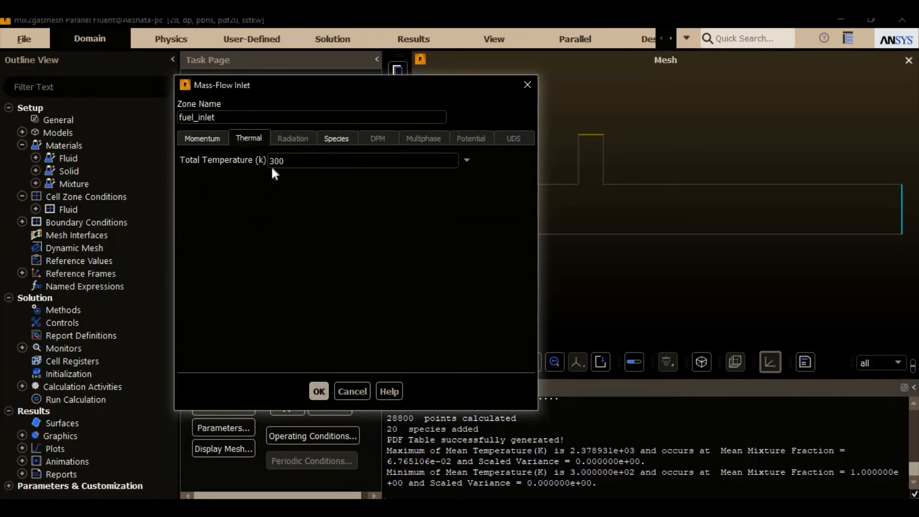
pyautogui.click(343, 137)
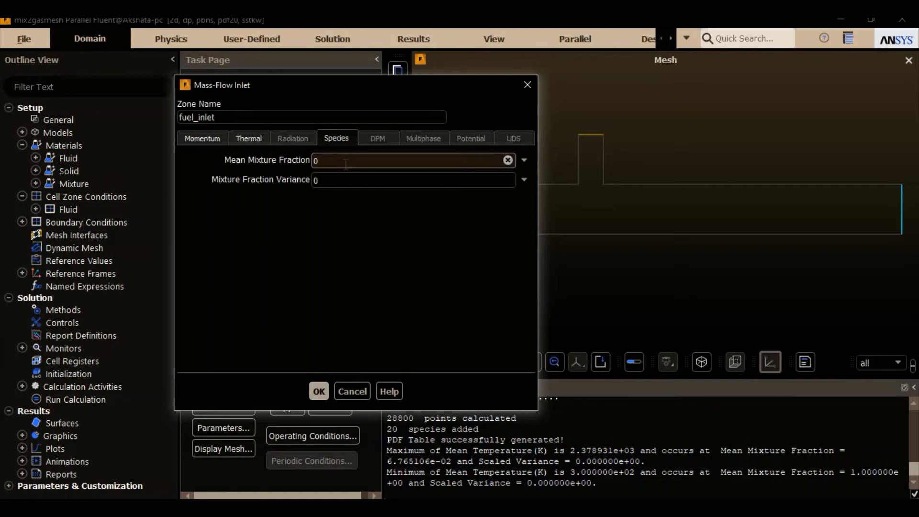
pyautogui.press('BackSpace')
pyautogui.write('1')
pyautogui.click(345, 180)
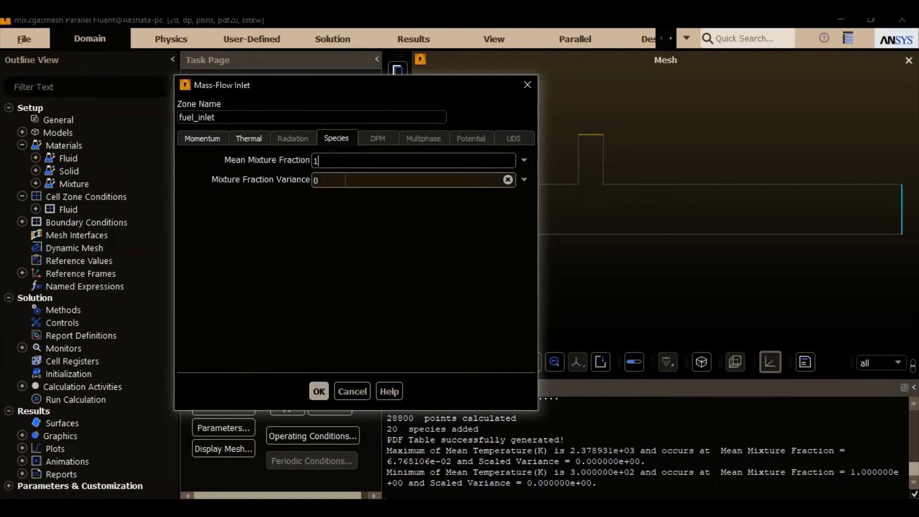
pyautogui.write('.25')
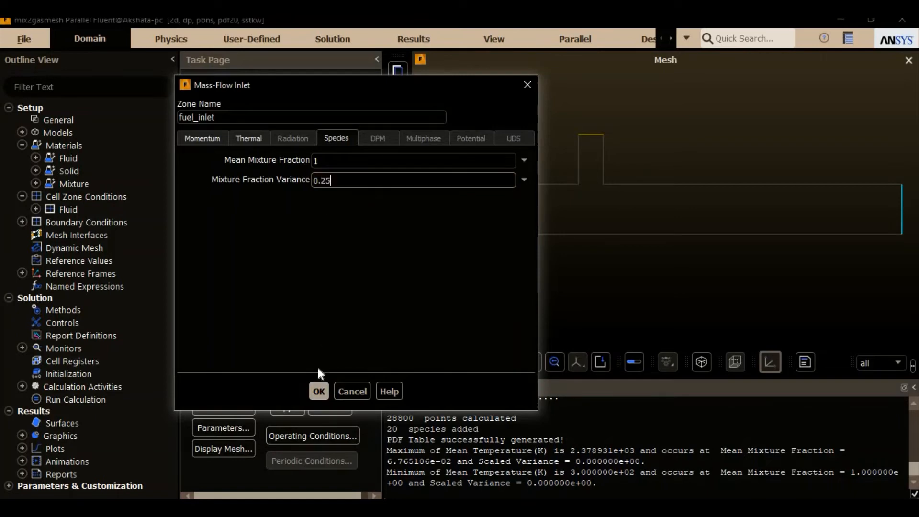
pyautogui.click(318, 391)
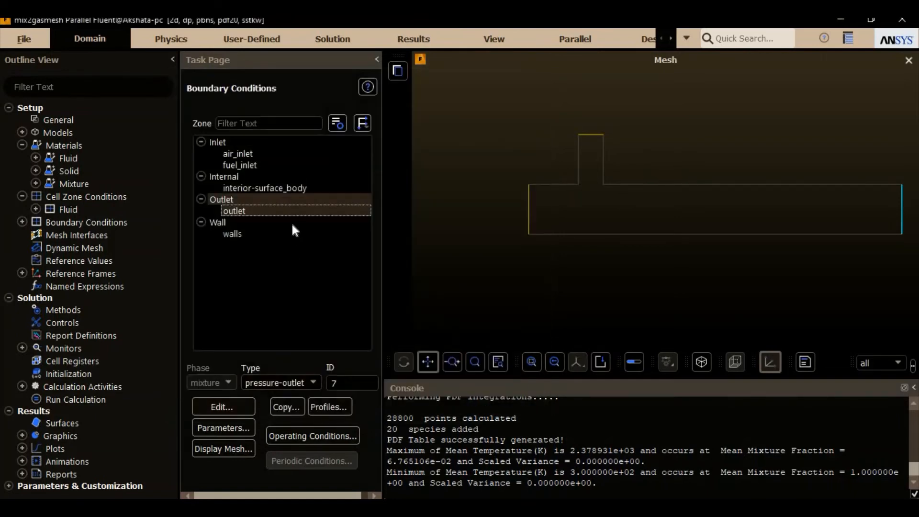
# Step: Review the solution methods, the pseudo-transient relaxation factors and the list of equations being solved
pyautogui.click(269, 237)
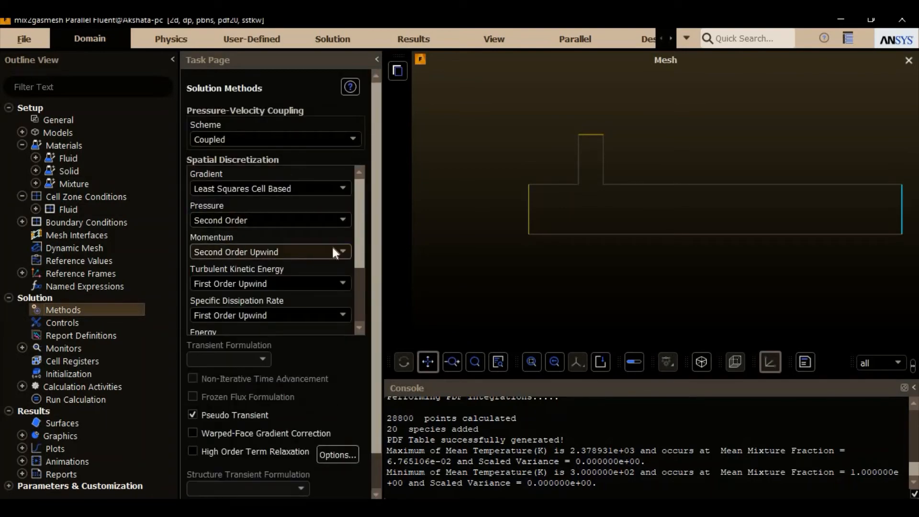
pyautogui.scroll(-2, 332, 245)
pyautogui.click(328, 273)
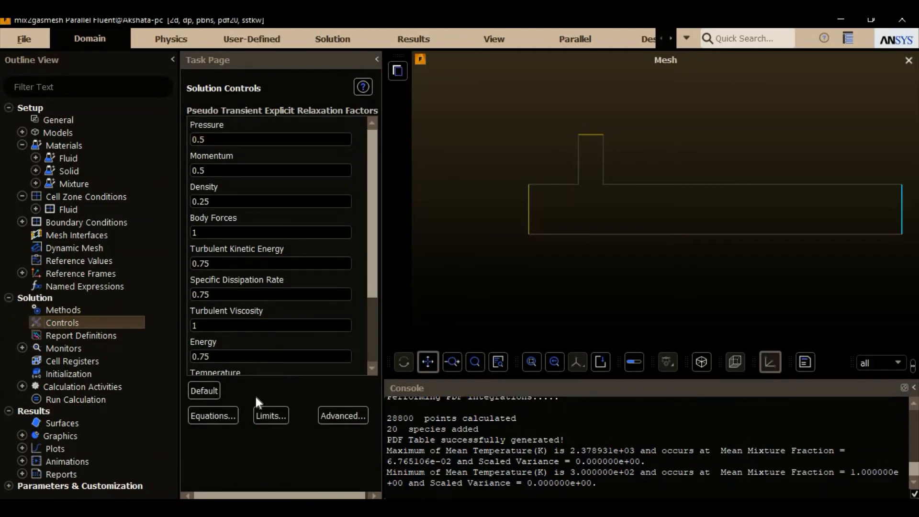
pyautogui.click(218, 410)
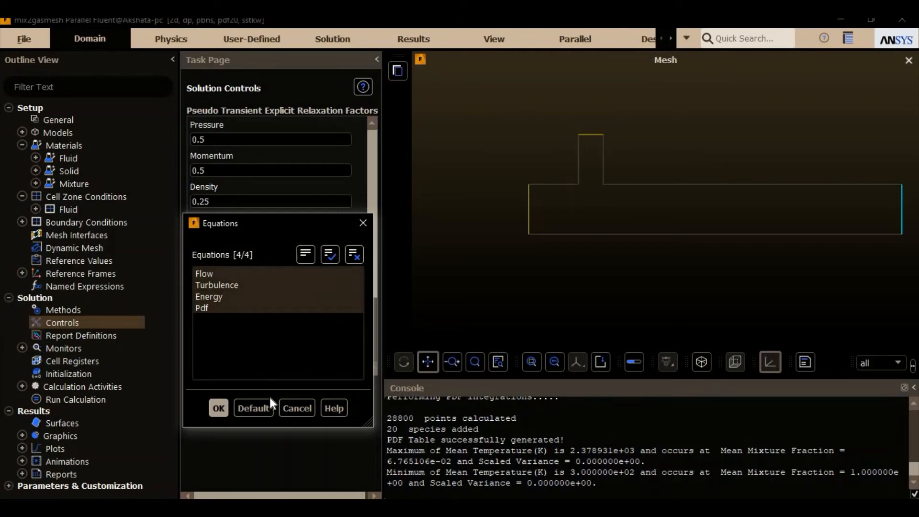
pyautogui.click(218, 409)
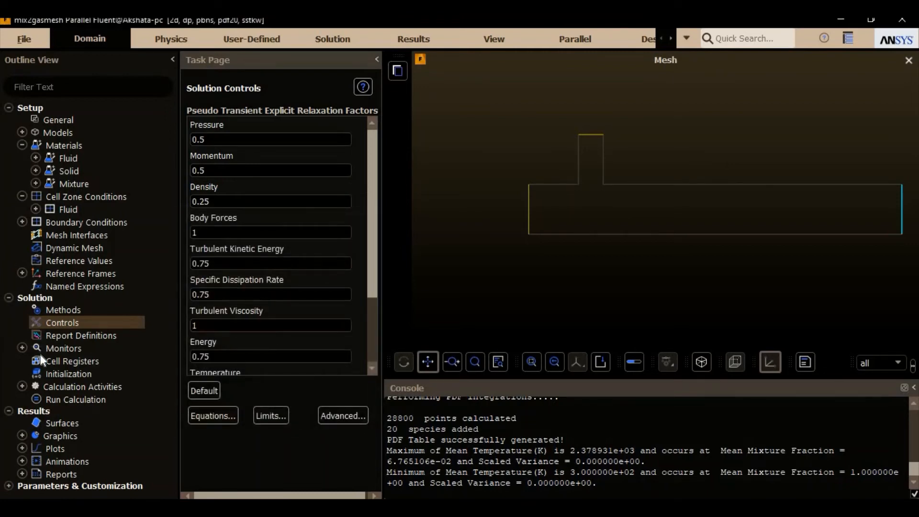
# Step: Initialize the solution with Standard Initialization computed from air_inlet, using the Absolute reference frame
pyautogui.click(96, 373)
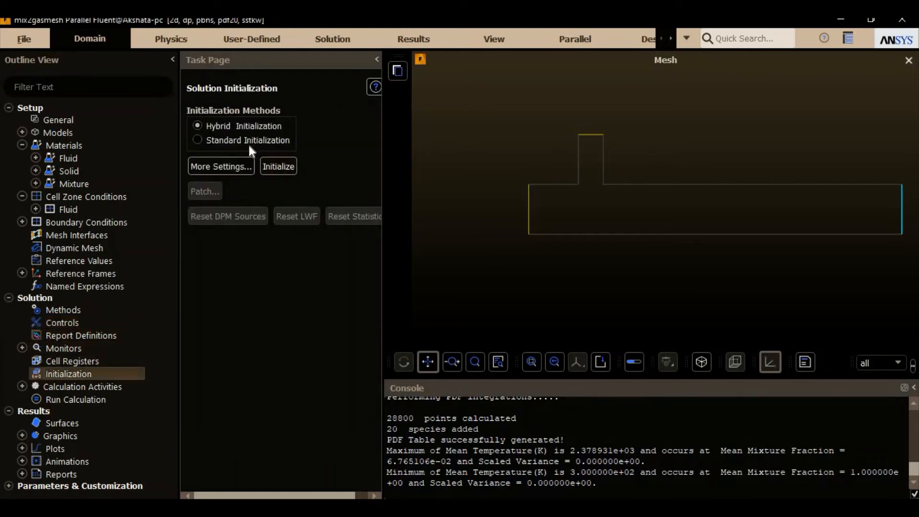
pyautogui.click(244, 140)
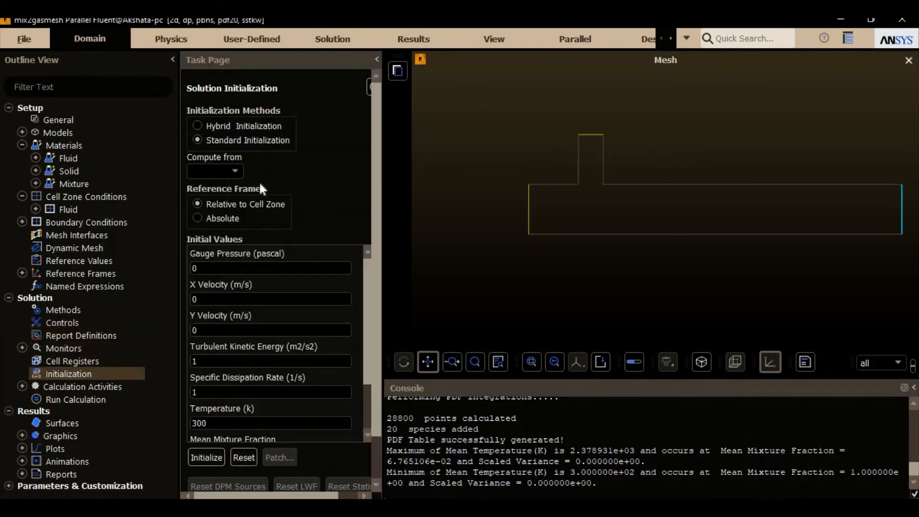
pyautogui.click(238, 171)
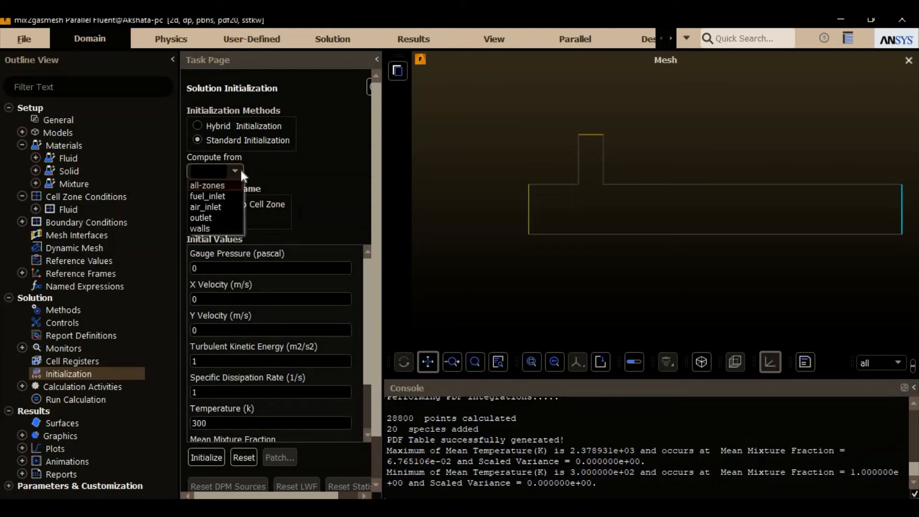
pyautogui.click(222, 207)
pyautogui.click(223, 218)
pyautogui.scroll(-3, 362, 311)
pyautogui.scroll(3, 335, 294)
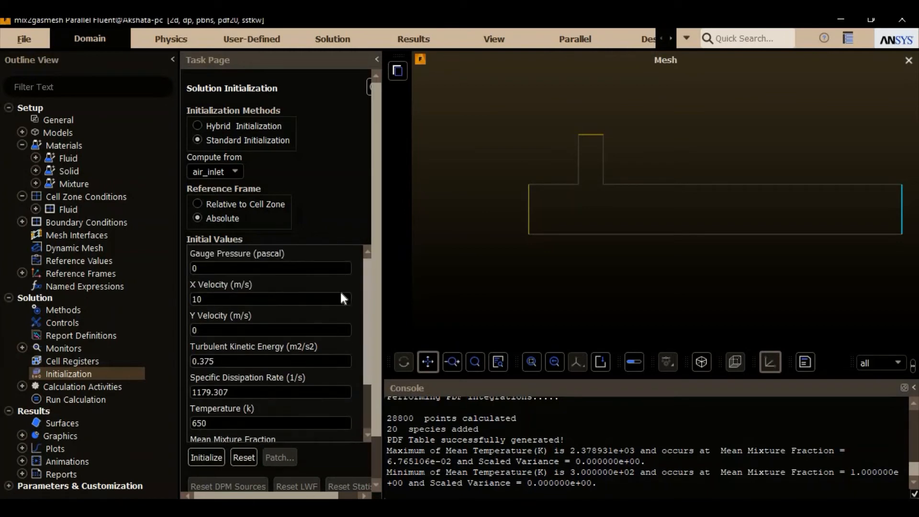
pyautogui.scroll(-3, 345, 297)
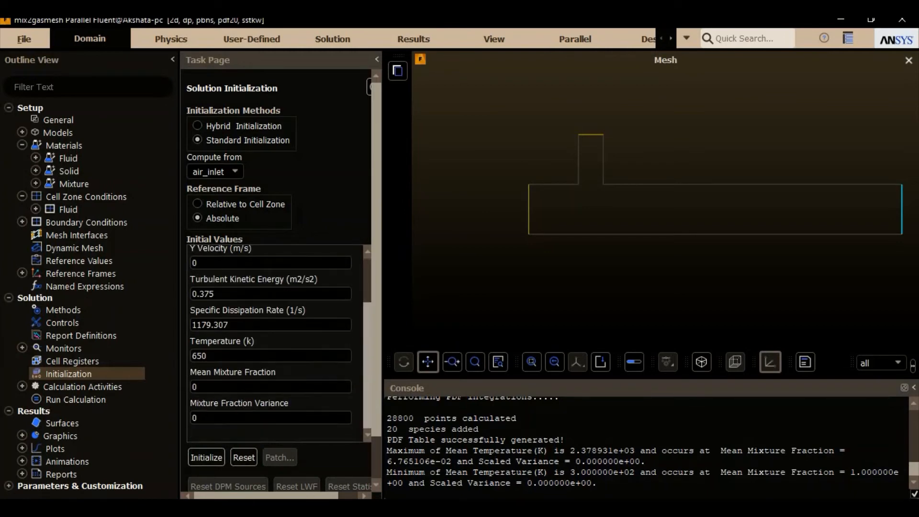
pyautogui.click(200, 459)
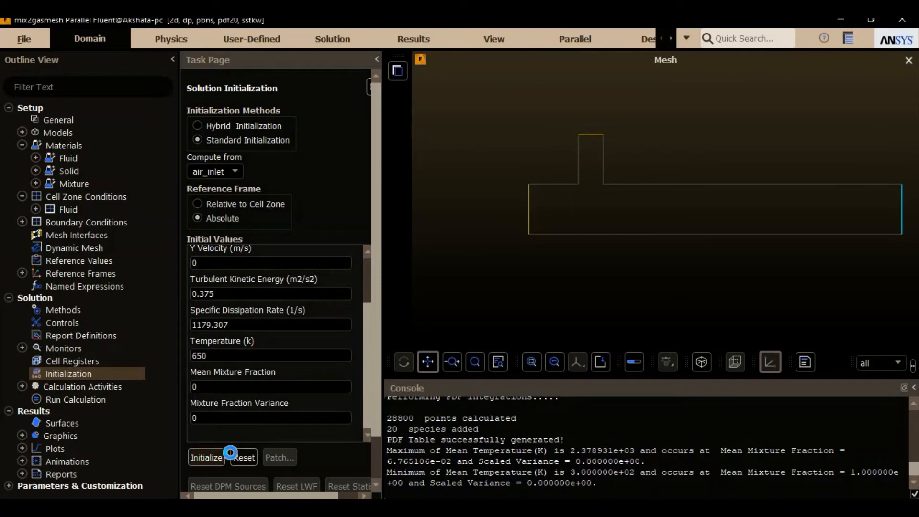
# Step: Set the number of iterations for the calculation to 50
pyautogui.click(102, 401)
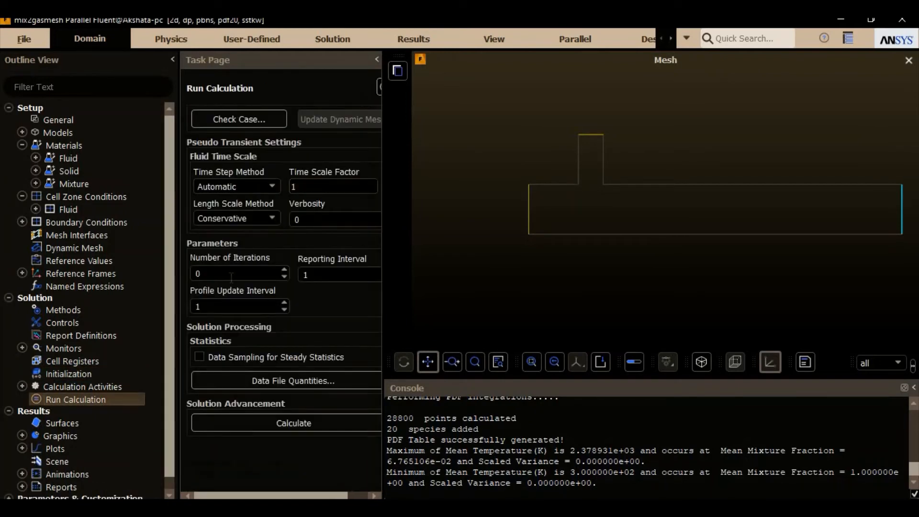
pyautogui.click(232, 274)
pyautogui.write('50')
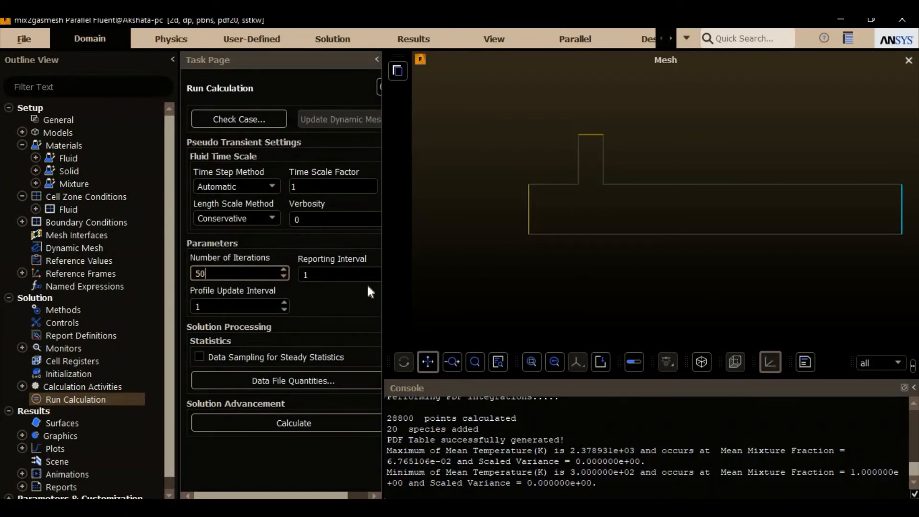
# Step: Write the case file as mix2gasmesh.cas.h5 and the PDF table file as mix2gasmesh.pdf
pyautogui.click(24, 39)
pyautogui.moveTo(42, 70)
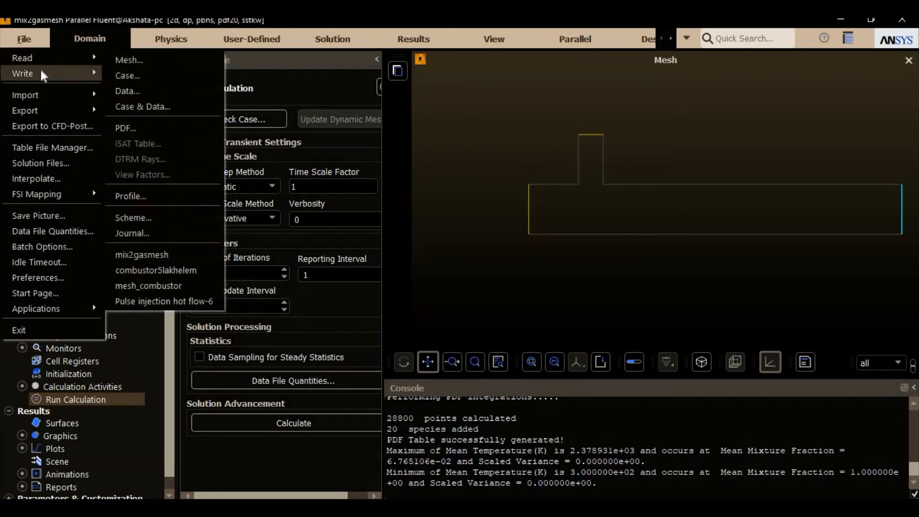
pyautogui.click(160, 69)
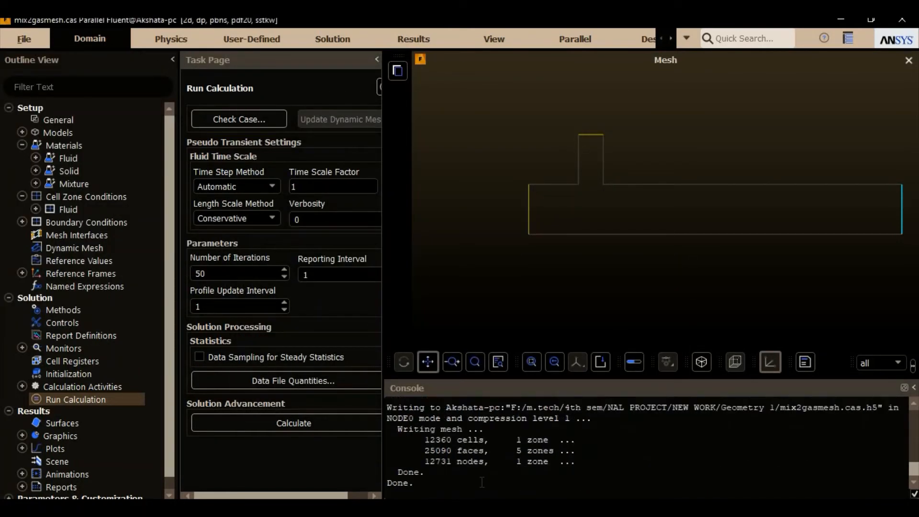
pyautogui.click(25, 45)
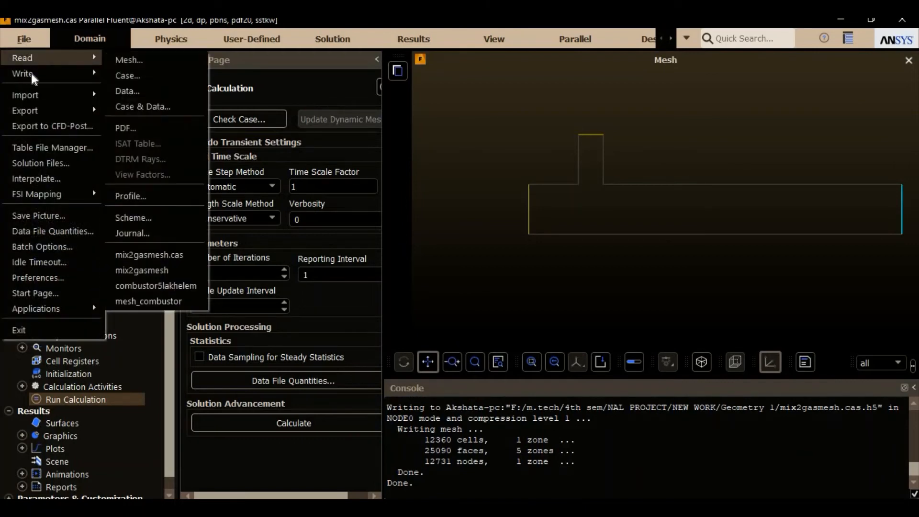
pyautogui.moveTo(31, 73)
pyautogui.click(161, 127)
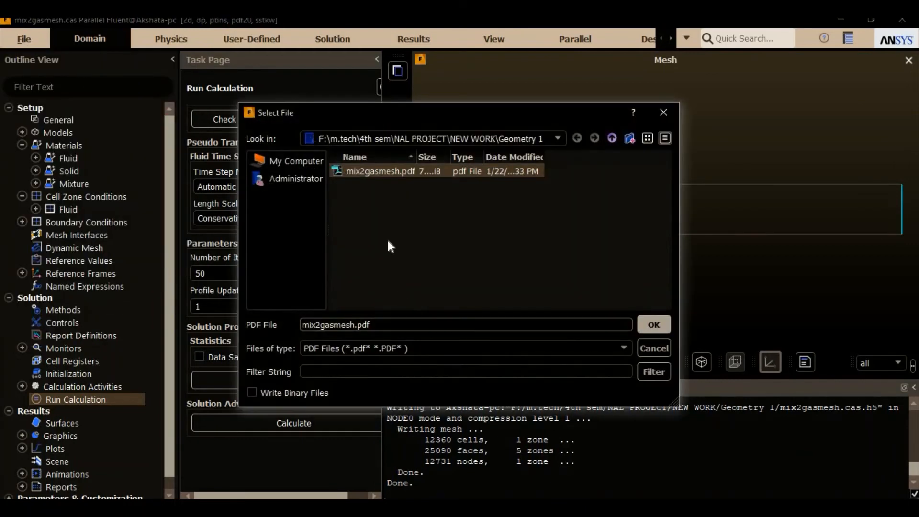
pyautogui.press('Return')
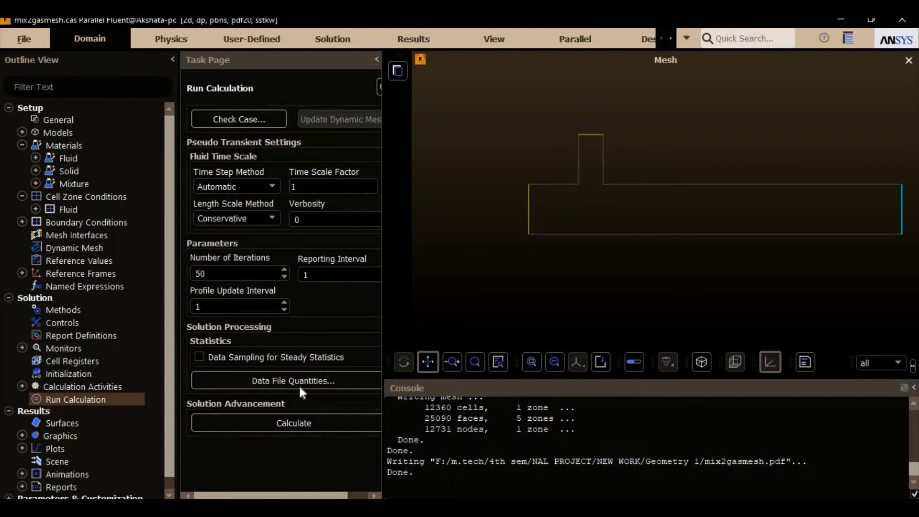
# Step: Run the calculation for the set iterations and dismiss the completion notice
pyautogui.click(294, 422)
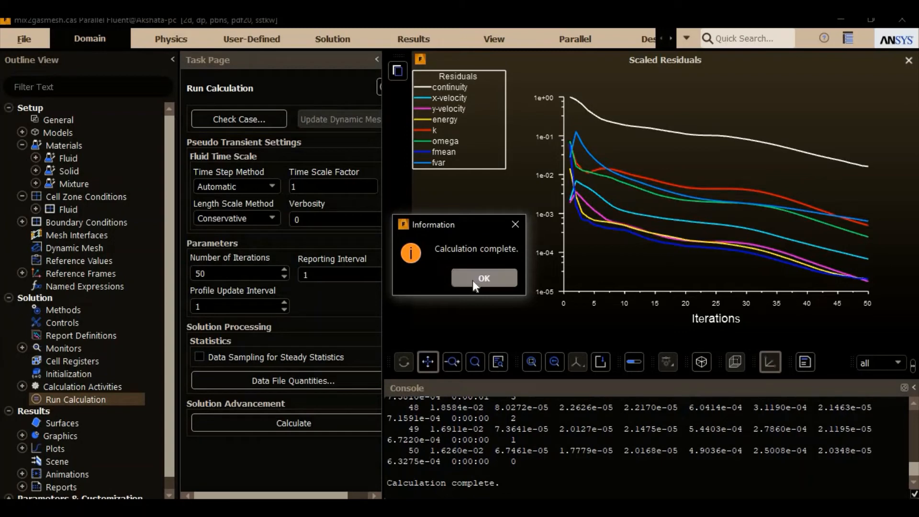
pyautogui.click(474, 281)
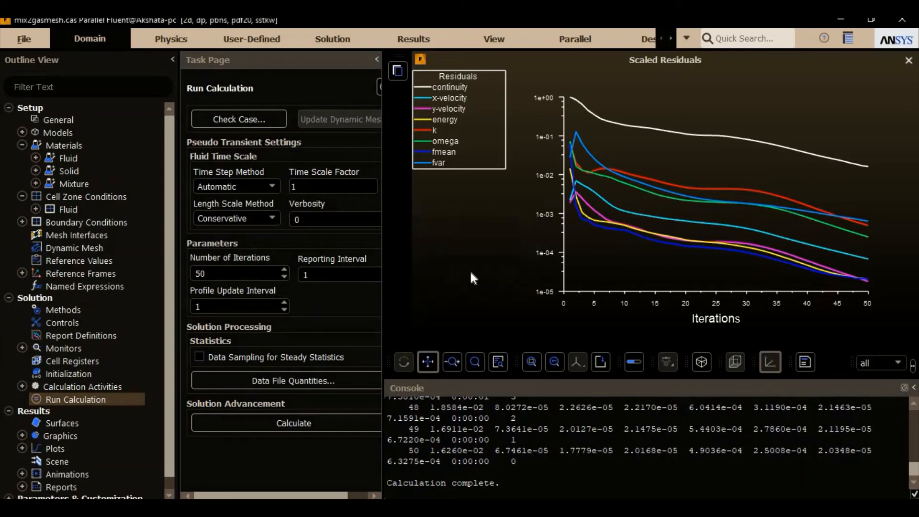
# Step: Create a filled contour of Velocity Magnitude, display it and inspect the junction between the fuel inlet branch and main duct
pyautogui.doubleClick(76, 432)
pyautogui.doubleClick(265, 144)
pyautogui.click(304, 144)
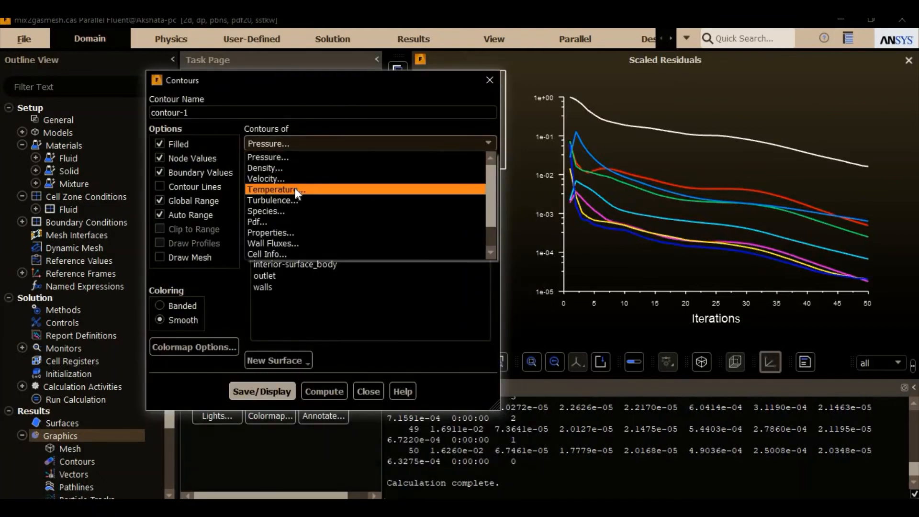
pyautogui.click(295, 178)
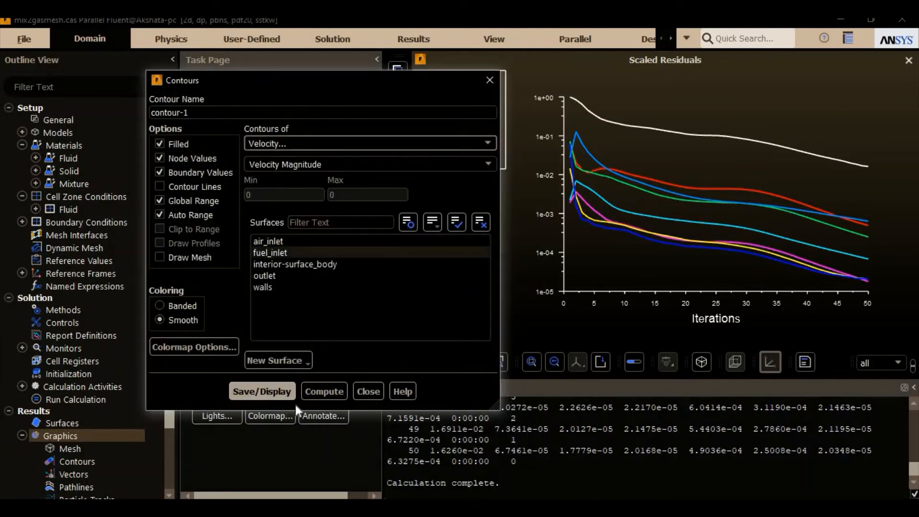
pyautogui.click(272, 394)
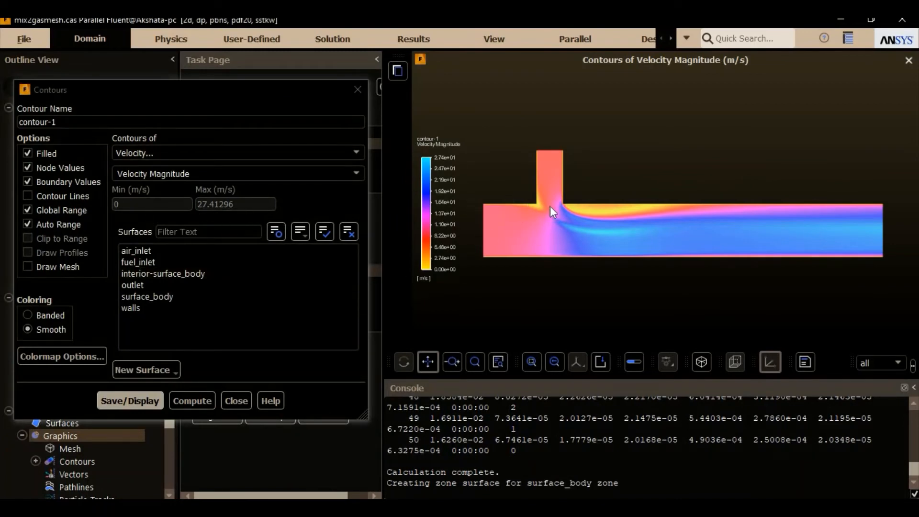
pyautogui.scroll(5, 549, 206)
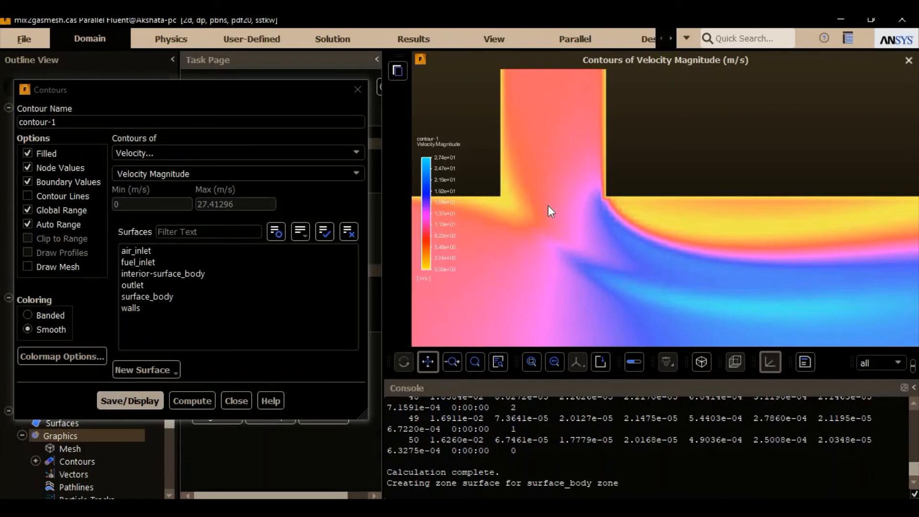
pyautogui.scroll(-5, 547, 205)
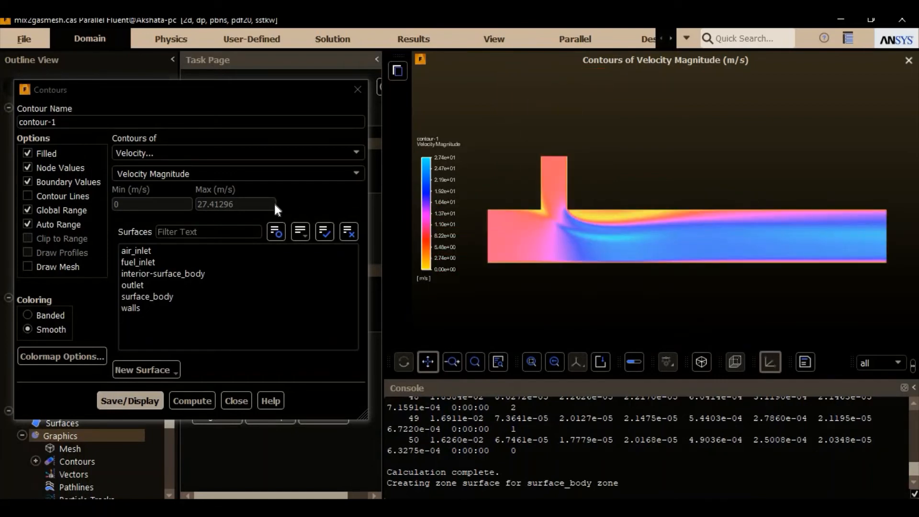
# Step: Change the contour to Static Temperature, display it and examine the reaction zone at the fuel inlet corner
pyautogui.click(310, 155)
pyautogui.click(235, 197)
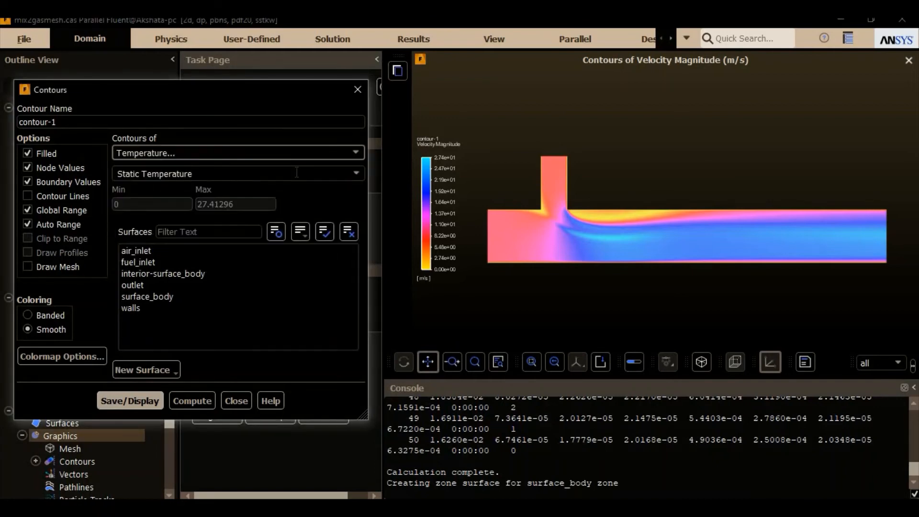
pyautogui.click(143, 401)
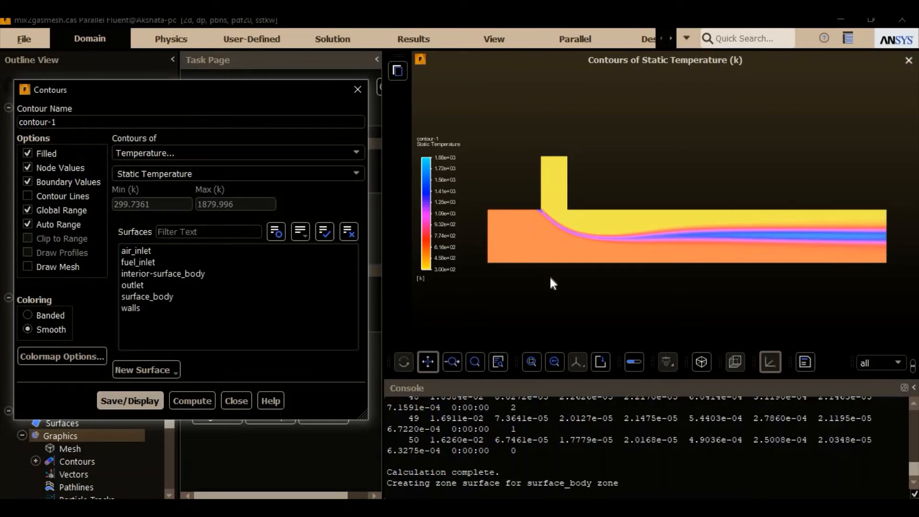
pyautogui.scroll(1, 550, 283)
pyautogui.scroll(-1, 547, 223)
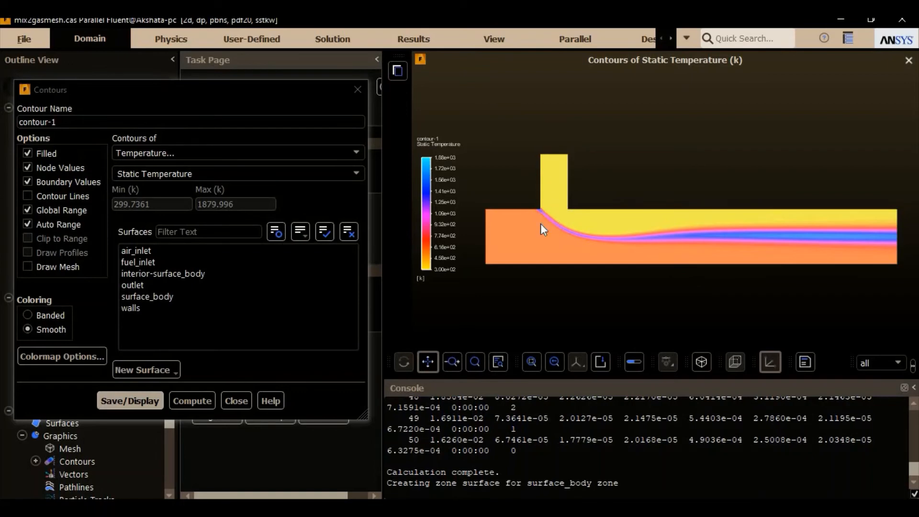
pyautogui.scroll(6, 543, 223)
pyautogui.scroll(-3, 539, 177)
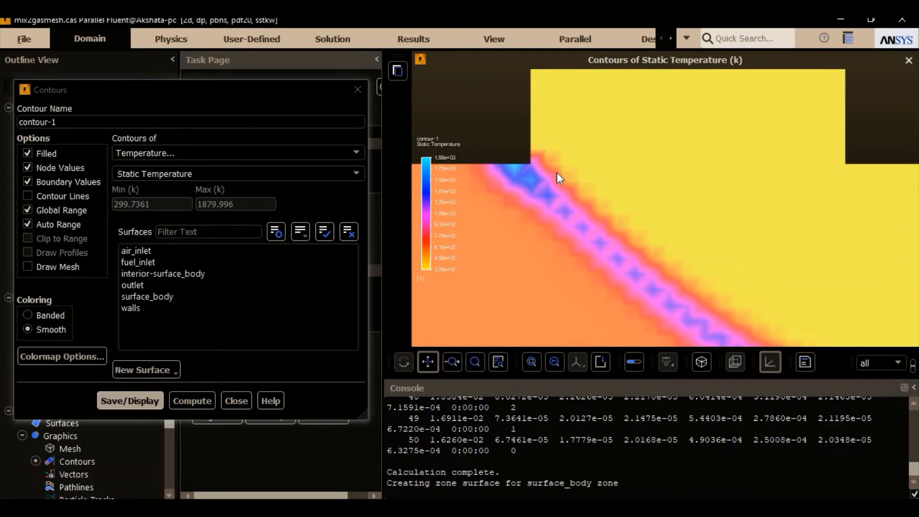
pyautogui.scroll(4, 530, 169)
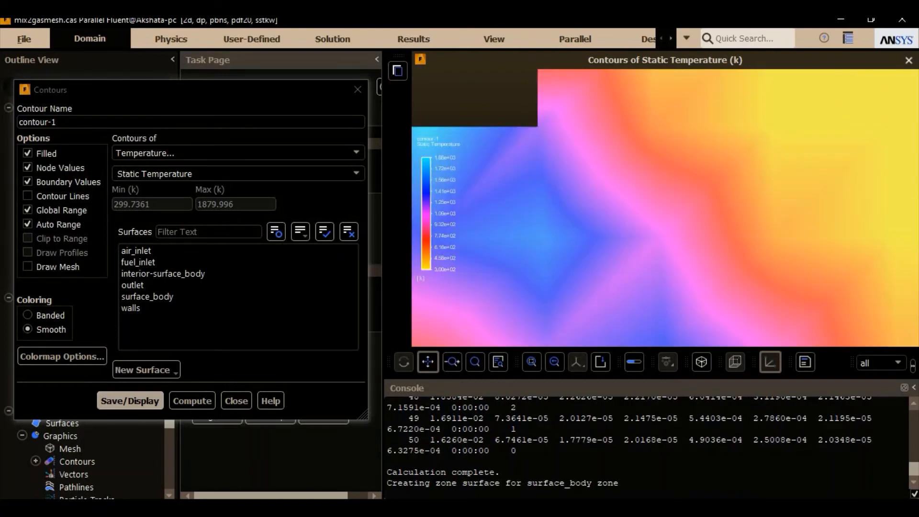
pyautogui.scroll(-3, 547, 171)
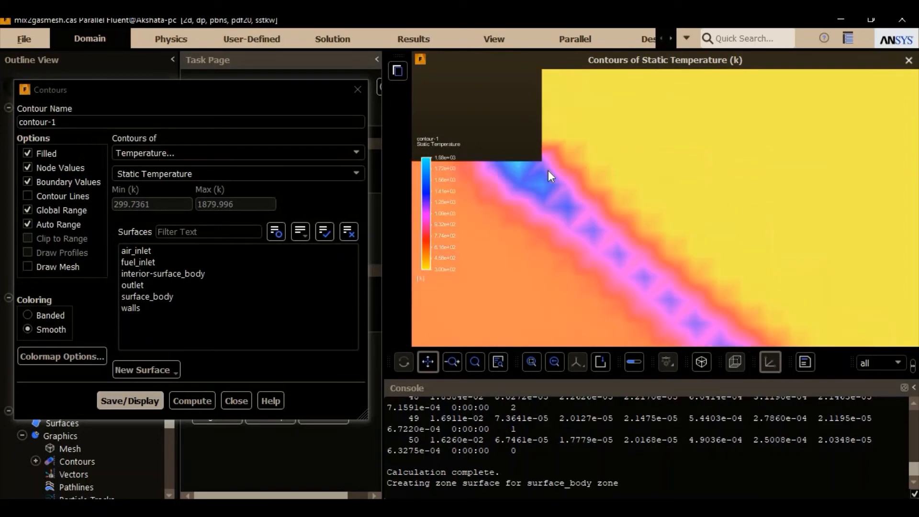
# Step: Change the contour variable to Species, Mass fraction of ch4, display it and view its distribution along the duct
pyautogui.scroll(-5, 548, 170)
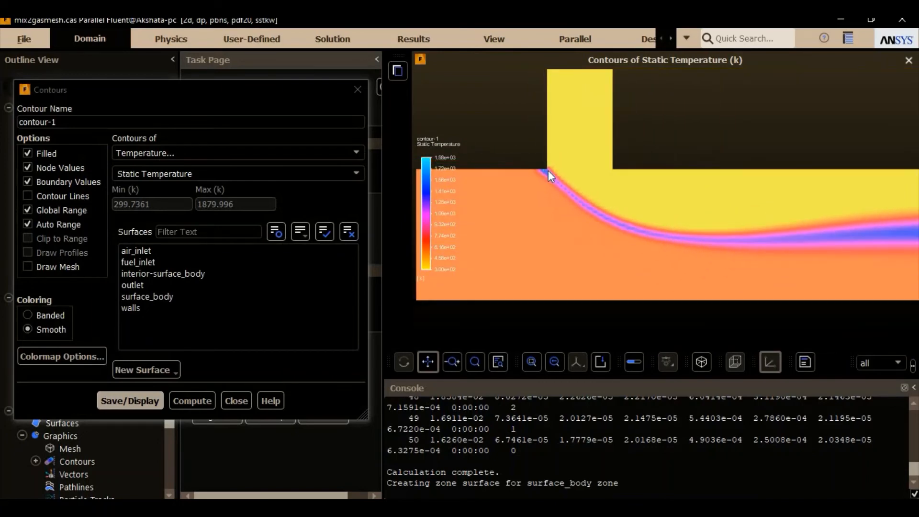
pyautogui.scroll(-2, 547, 171)
pyautogui.moveTo(614, 191); pyautogui.dragTo(617, 226)
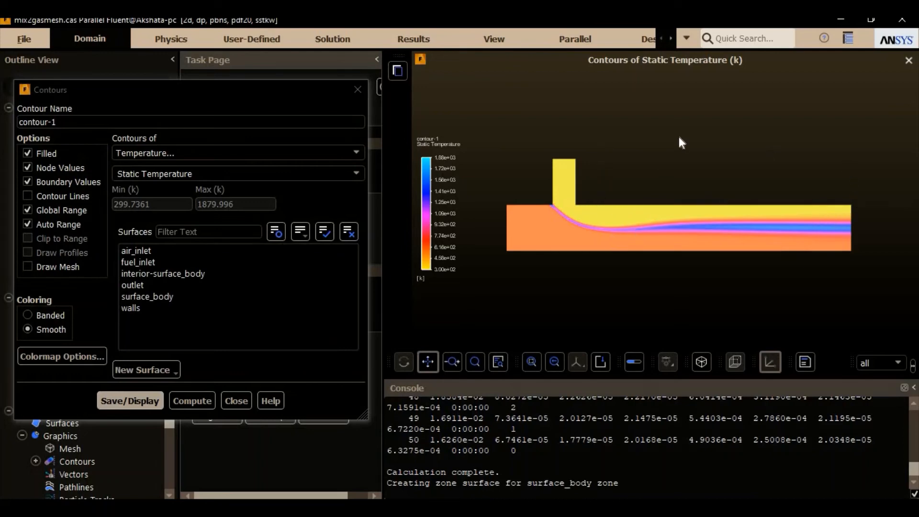
pyautogui.click(225, 156)
pyautogui.click(297, 178)
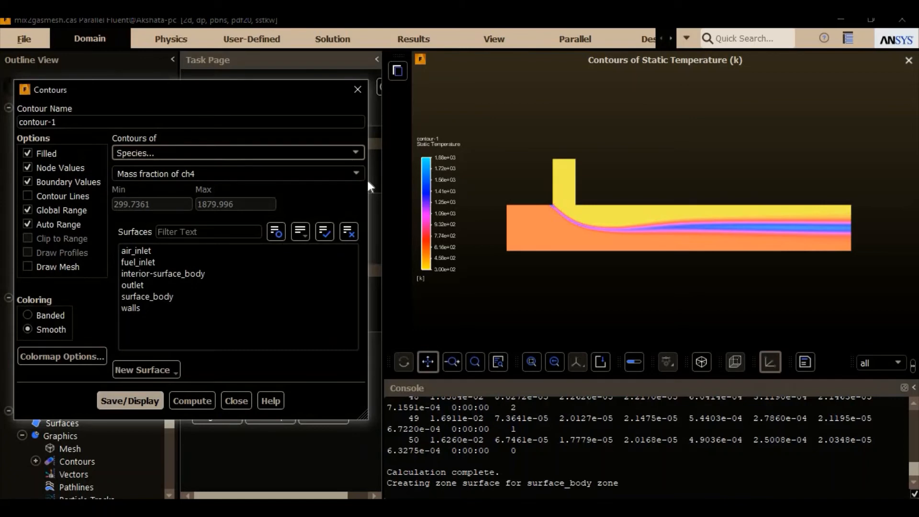
pyautogui.click(153, 401)
pyautogui.scroll(2, 552, 205)
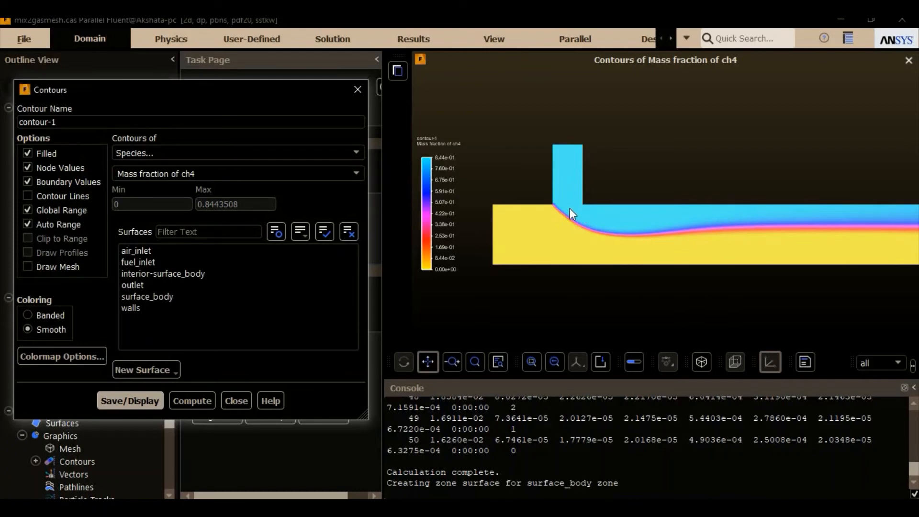
pyautogui.scroll(-1, 570, 208)
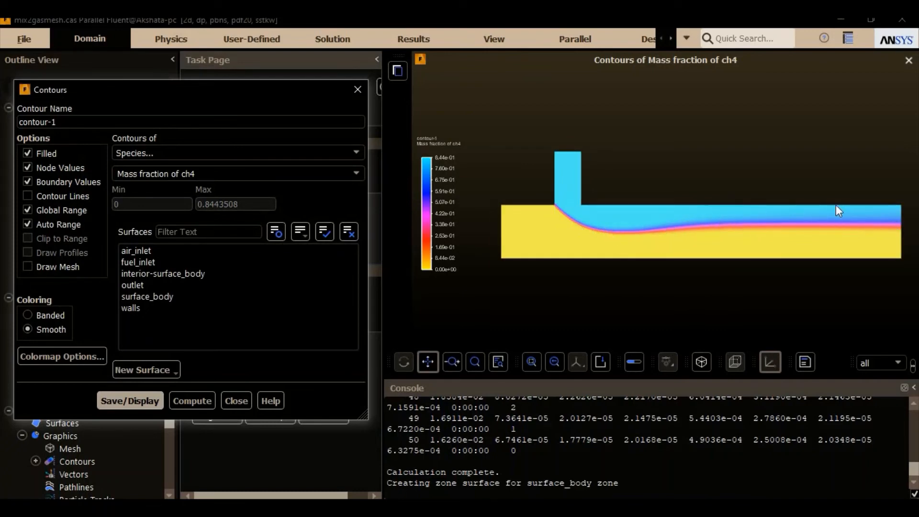
# Step: Display the contour of Mass fraction of co2, inspect the fuel inlet corner and close the contour settings
pyautogui.click(360, 173)
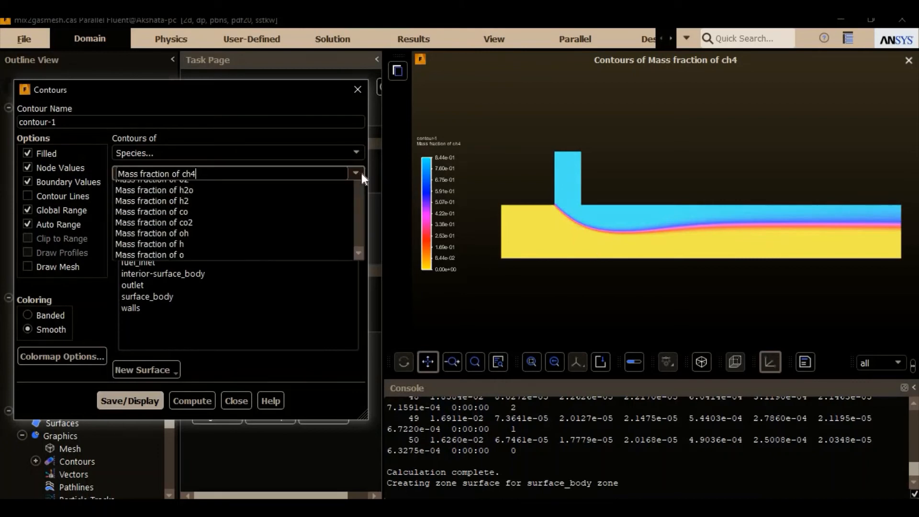
pyautogui.click(321, 231)
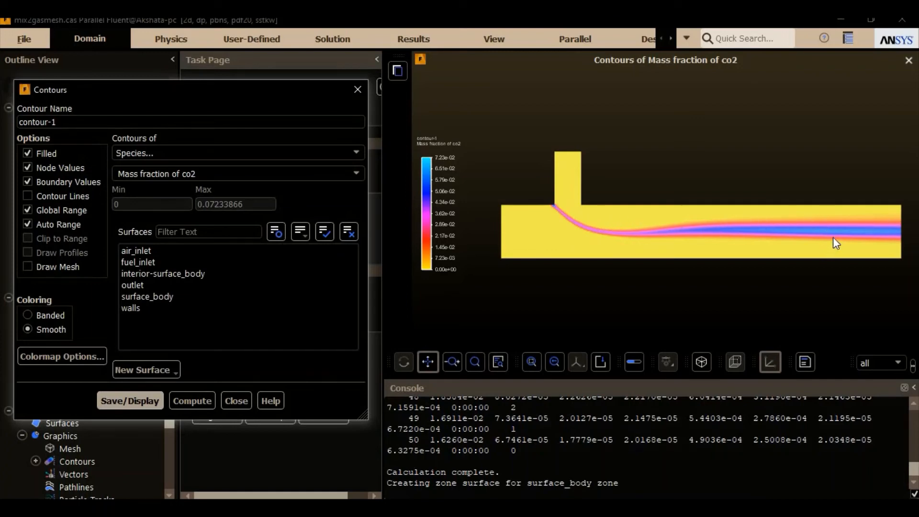
pyautogui.scroll(3, 579, 214)
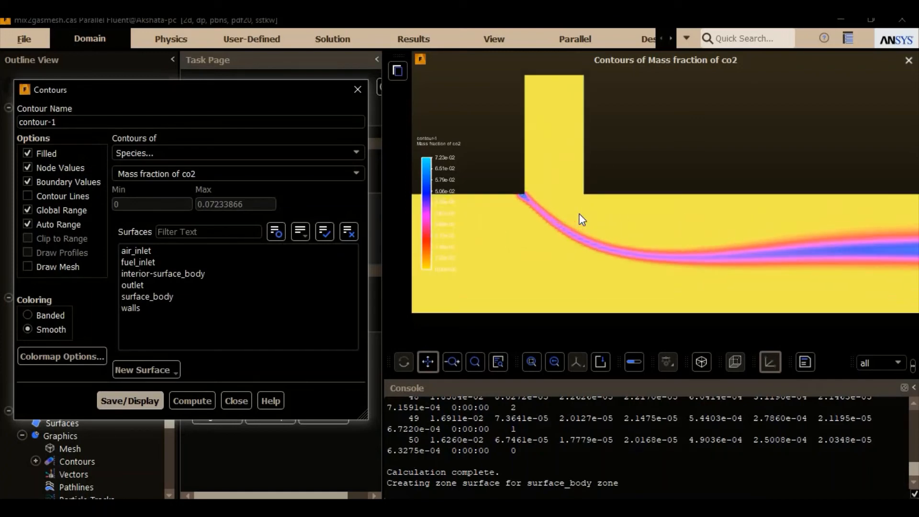
pyautogui.scroll(3, 559, 214)
pyautogui.scroll(2, 483, 196)
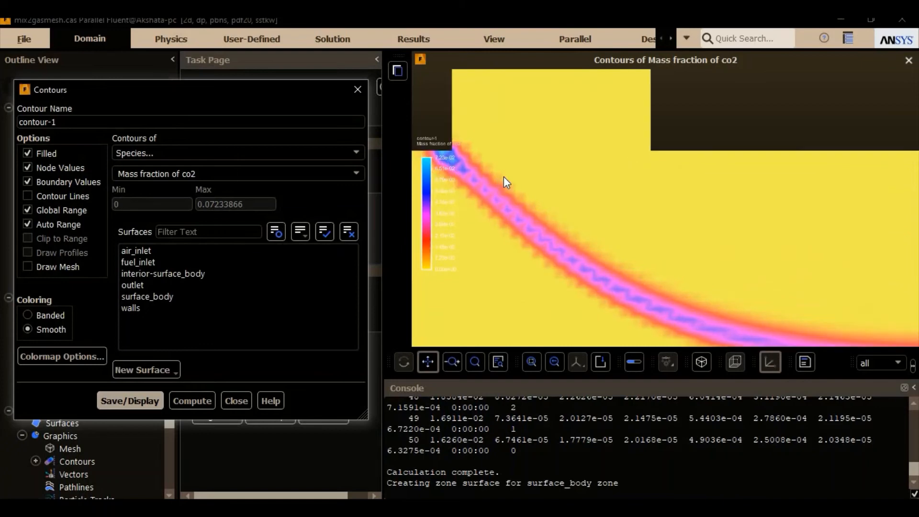
pyautogui.scroll(3, 504, 176)
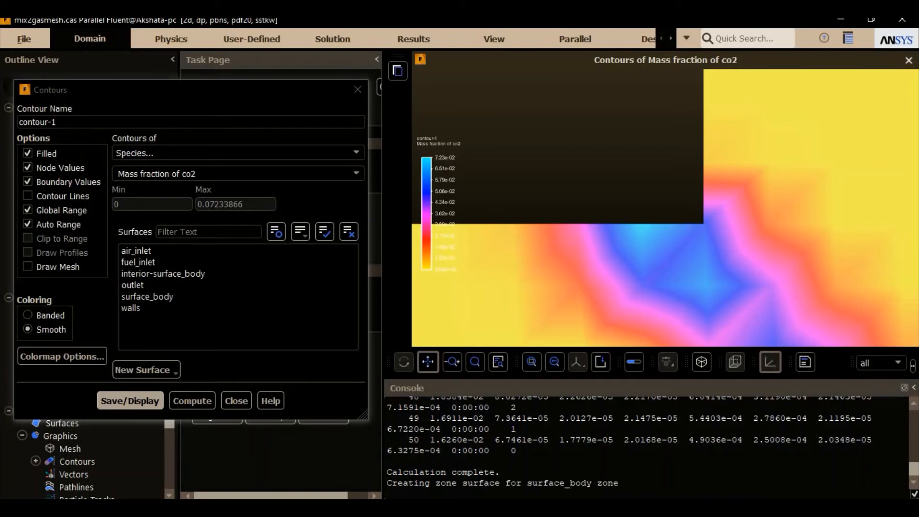
pyautogui.scroll(-2, 627, 197)
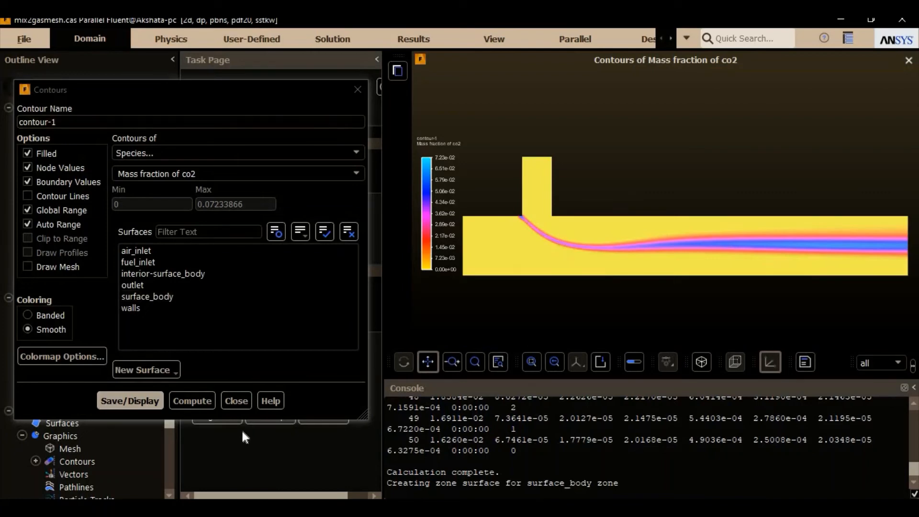
pyautogui.click(236, 400)
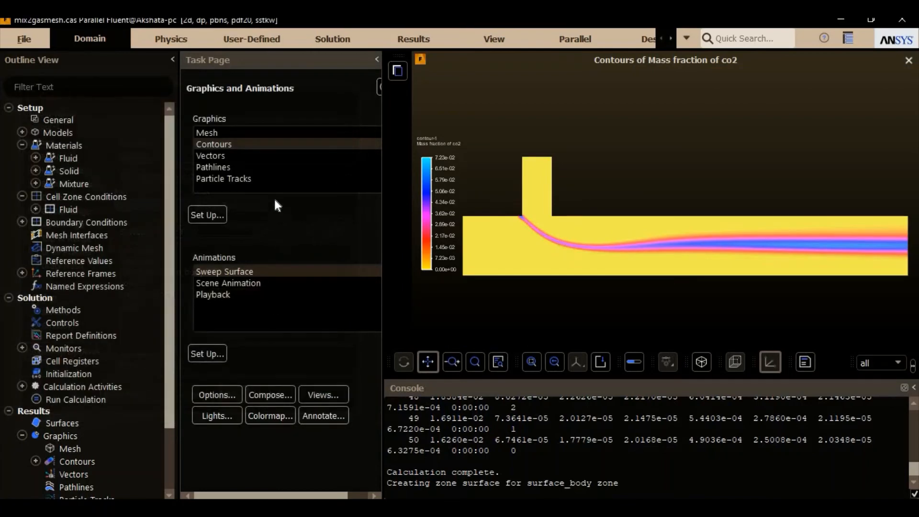
# Step: Create a velocity vector plot colored by Velocity Magnitude, display it and inspect the arrows at the inlet junction
pyautogui.doubleClick(240, 156)
pyautogui.moveTo(301, 226); pyautogui.dragTo(226, 62)
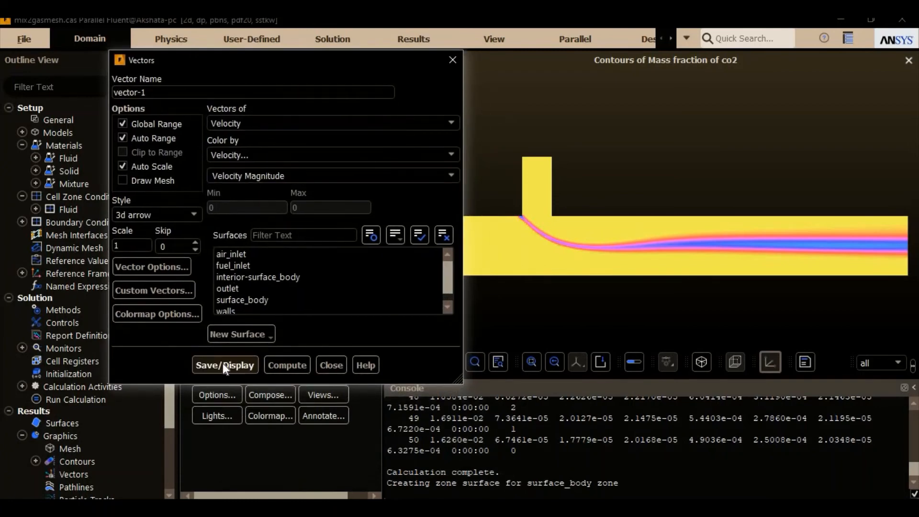
pyautogui.click(223, 365)
pyautogui.scroll(3, 553, 216)
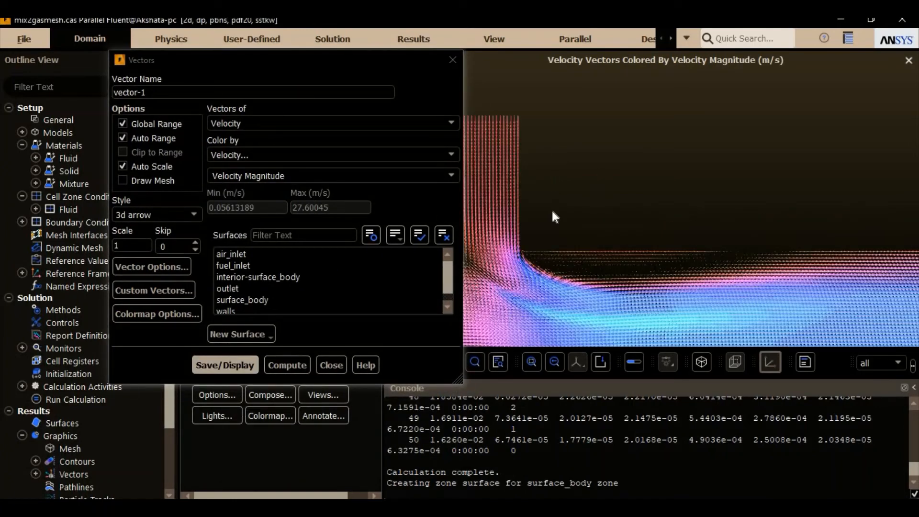
pyautogui.scroll(2, 544, 222)
pyautogui.scroll(2, 537, 254)
pyautogui.scroll(2, 584, 213)
pyautogui.scroll(3, 583, 213)
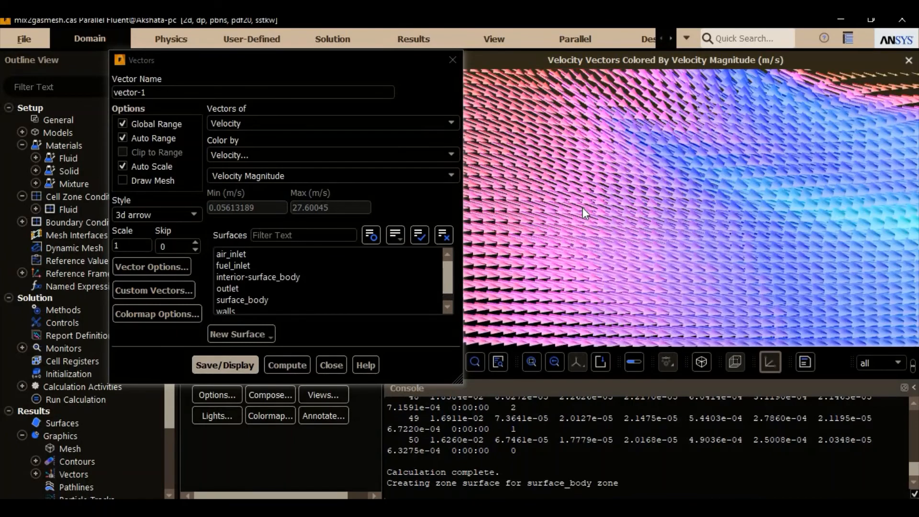
# Step: Set the vector scale to 0.5, redisplay the vectors and check the arrows around the inlet junction
pyautogui.click(136, 248)
pyautogui.doubleClick(136, 248)
pyautogui.write('0.5')
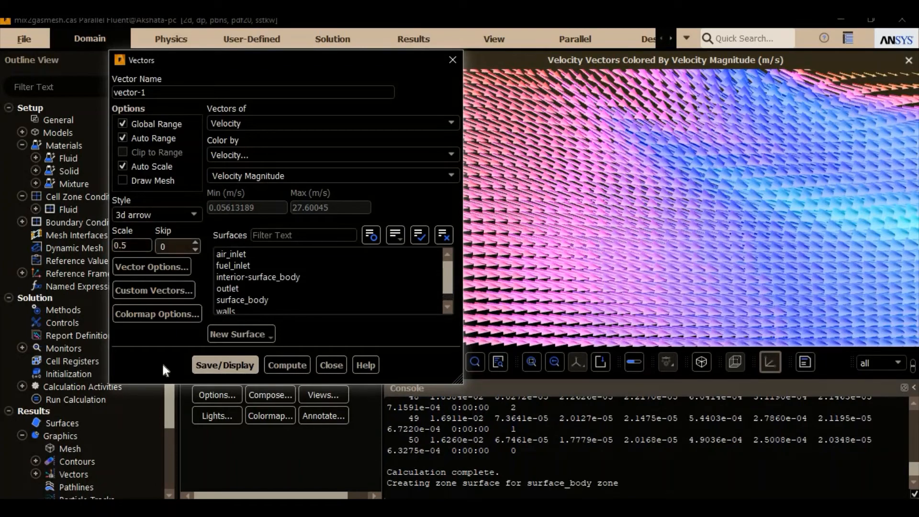
pyautogui.click(216, 363)
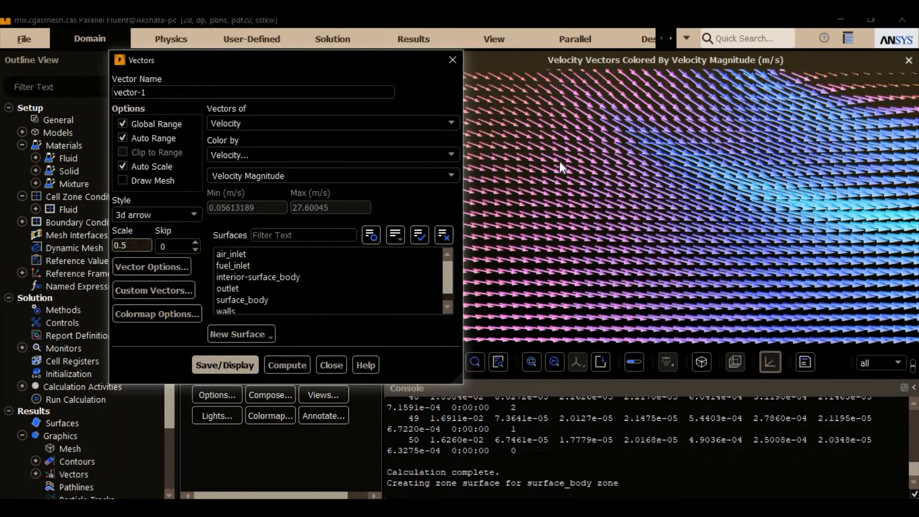
pyautogui.scroll(5, 610, 141)
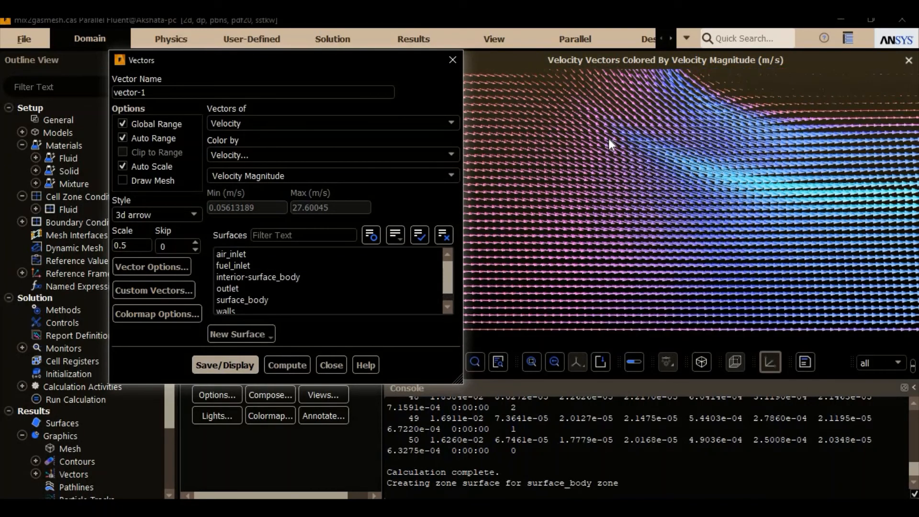
pyautogui.scroll(-5, 612, 141)
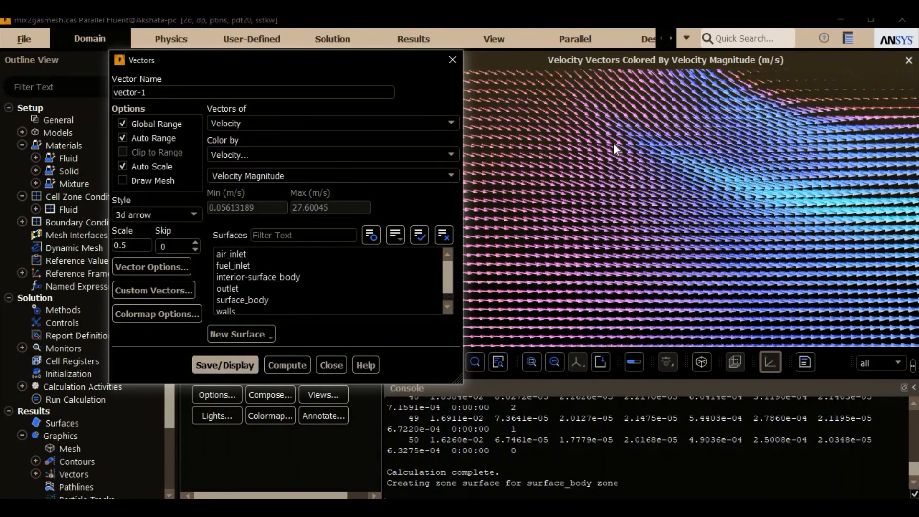
pyautogui.scroll(-2, 616, 145)
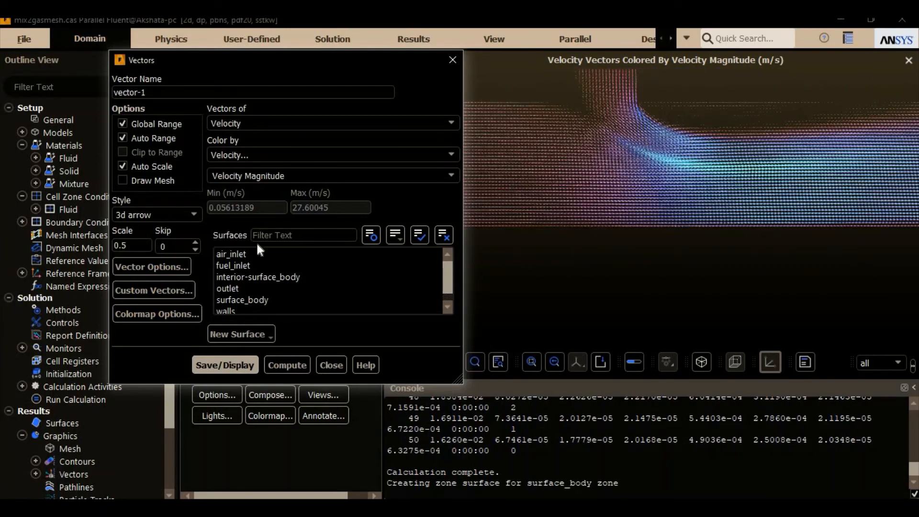
# Step: Set the vector scale to 0.4 and redisplay the velocity vectors
pyautogui.click(126, 245)
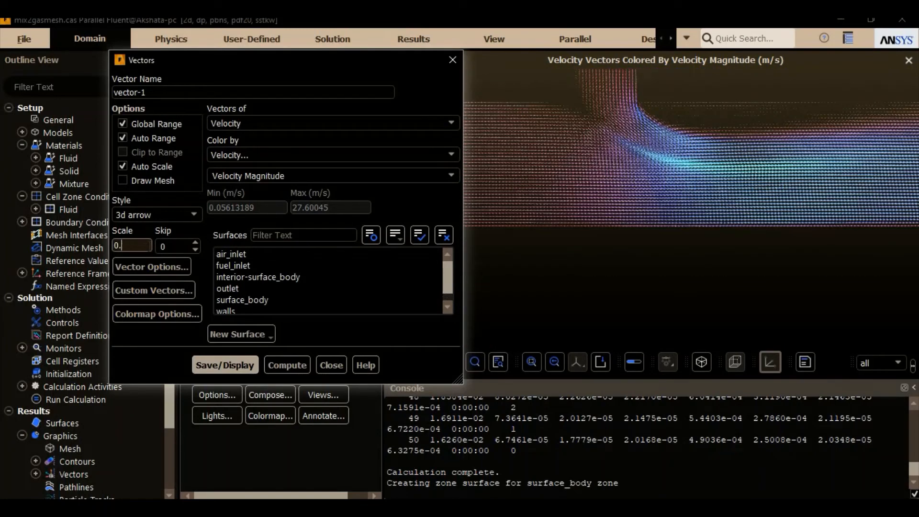
pyautogui.click(209, 366)
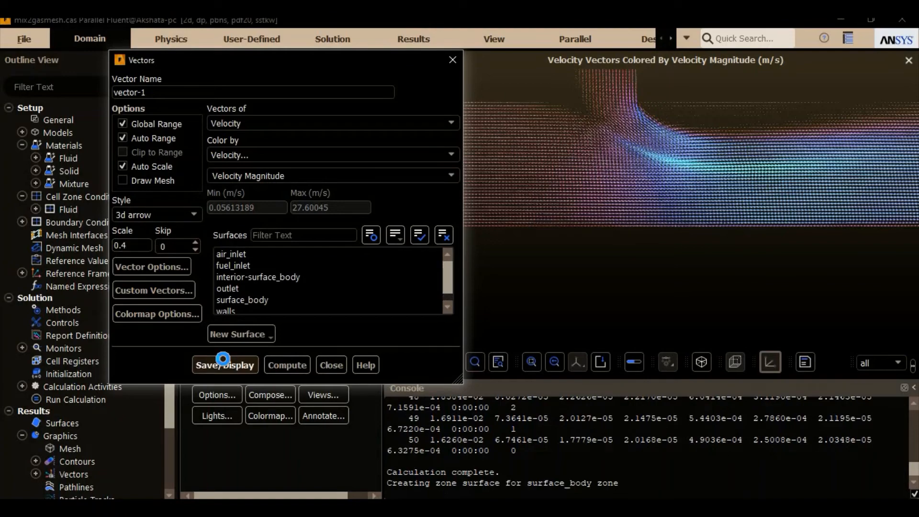
pyautogui.click(595, 247)
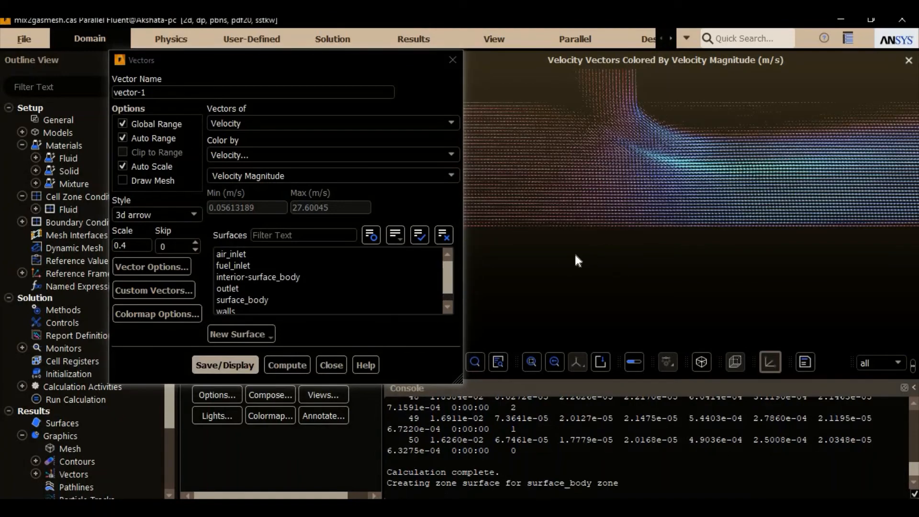
# Step: Examine the velocity vectors in the air stream, at the fuel inlet corner and in the mixing zone, and close the vector settings
pyautogui.scroll(5, 664, 261)
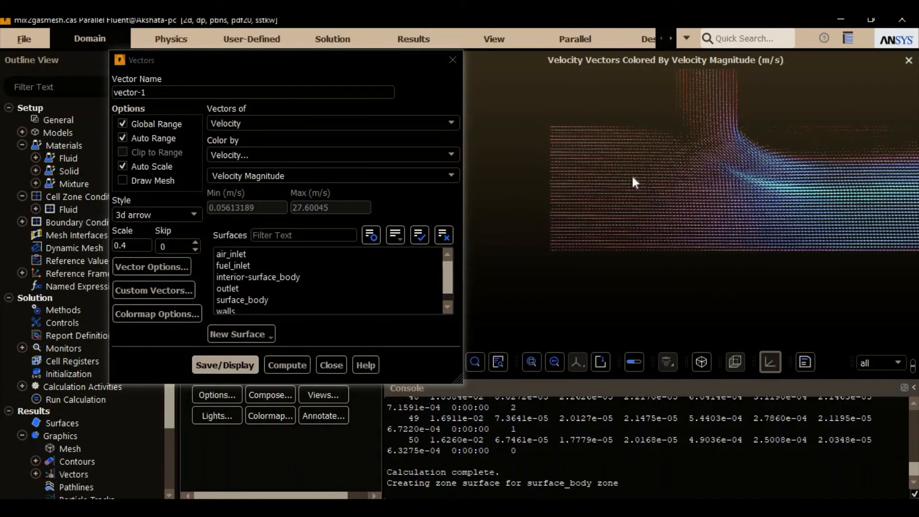
pyautogui.scroll(3, 631, 181)
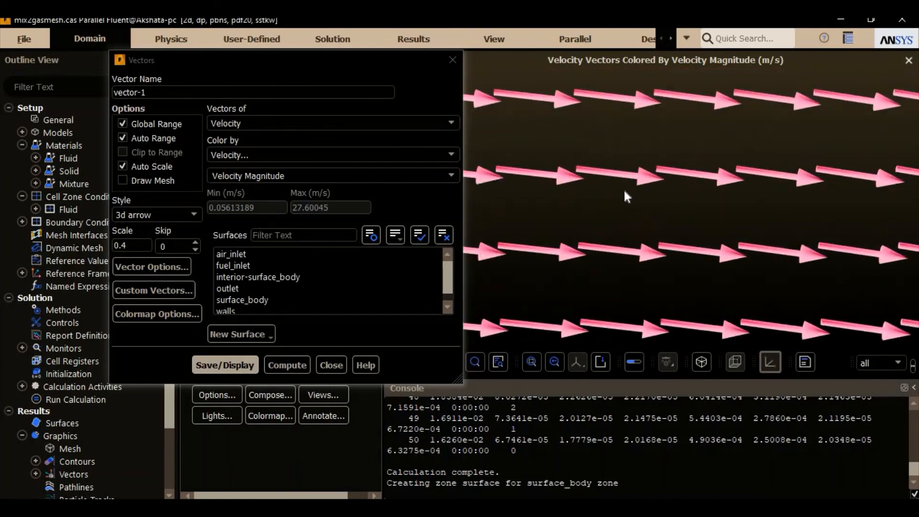
pyautogui.scroll(-5, 624, 190)
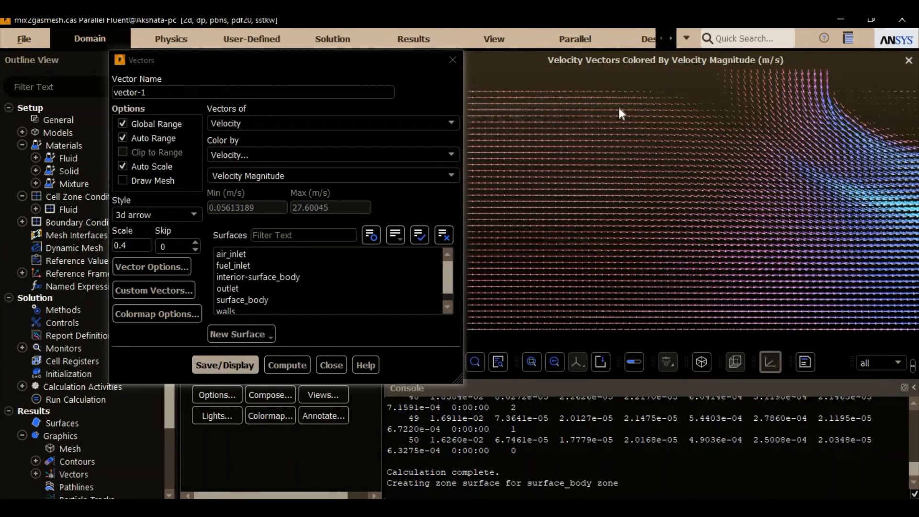
pyautogui.moveTo(527, 136); pyautogui.dragTo(631, 189)
pyautogui.scroll(5, 596, 233)
pyautogui.moveTo(694, 284); pyautogui.dragTo(644, 174)
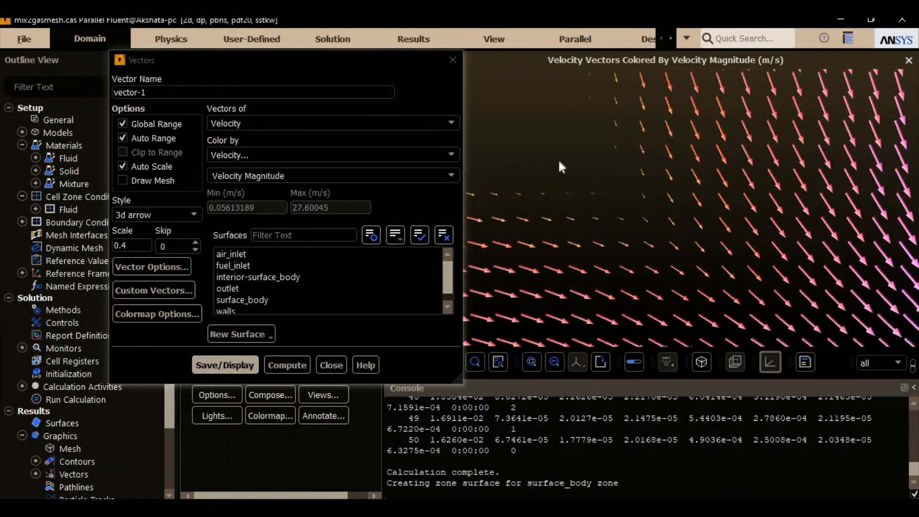
pyautogui.scroll(-5, 549, 156)
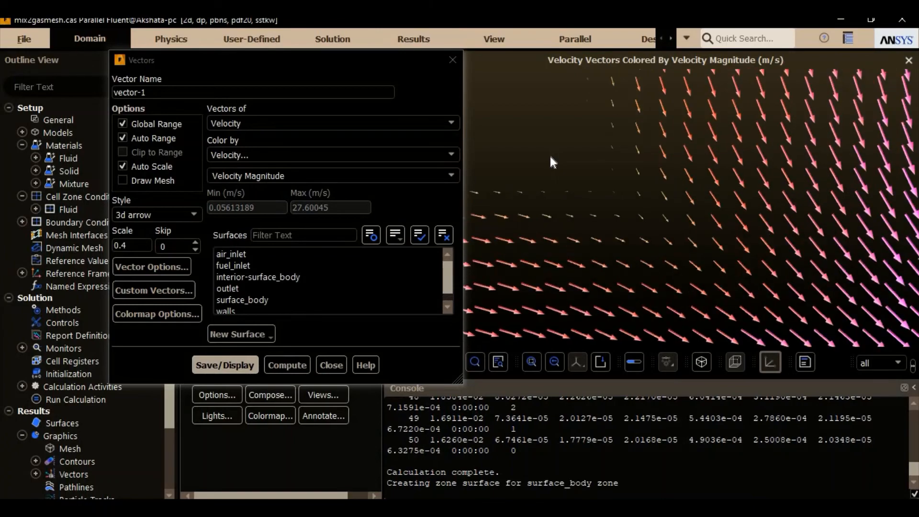
pyautogui.scroll(-3, 550, 156)
pyautogui.scroll(5, 617, 199)
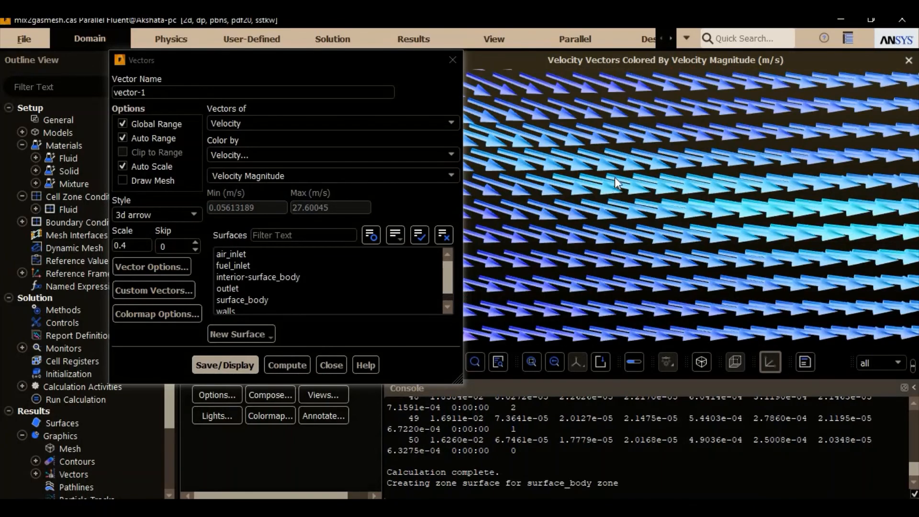
pyautogui.scroll(-3, 655, 221)
pyautogui.scroll(-4, 622, 196)
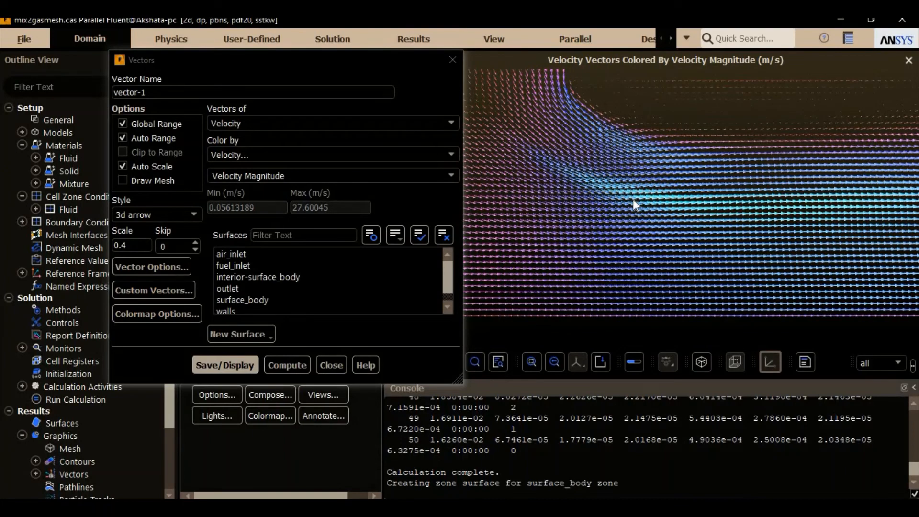
pyautogui.scroll(-3, 633, 199)
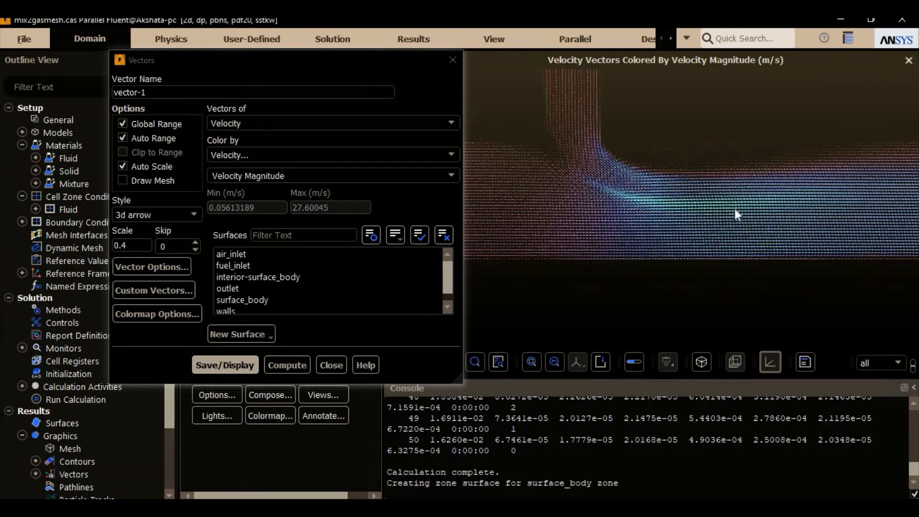
pyautogui.scroll(-3, 698, 219)
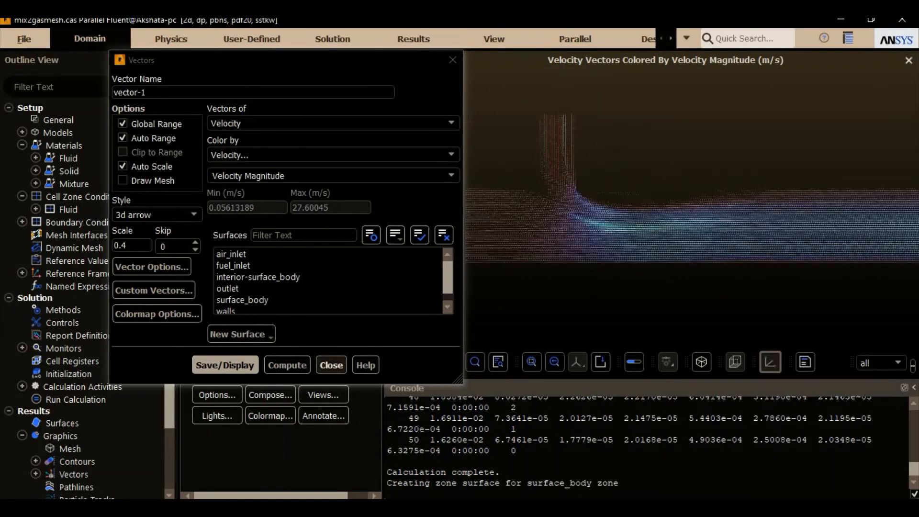
pyautogui.click(331, 364)
# Step: Create a pathlines plot colored by Velocity Magnitude, released from air_inlet and fuel_inlet, and display it
pyautogui.doubleClick(280, 167)
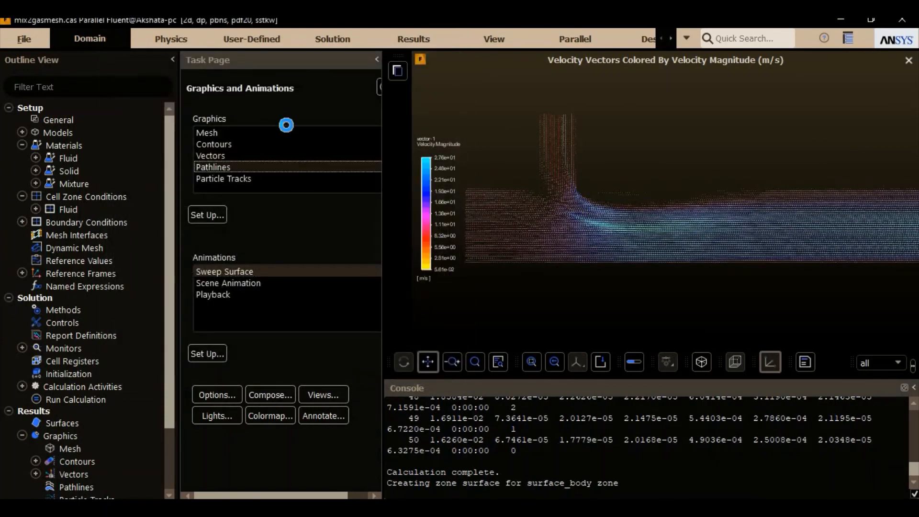
pyautogui.click(272, 91)
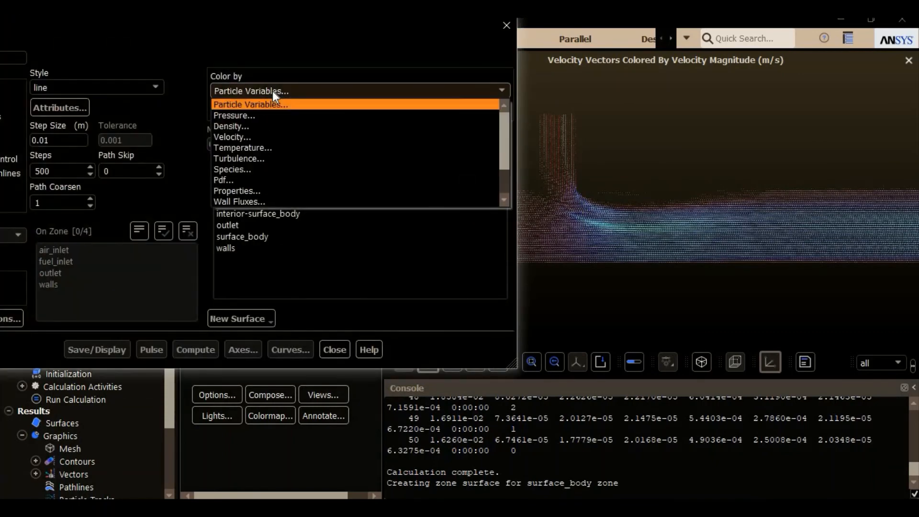
pyautogui.click(268, 137)
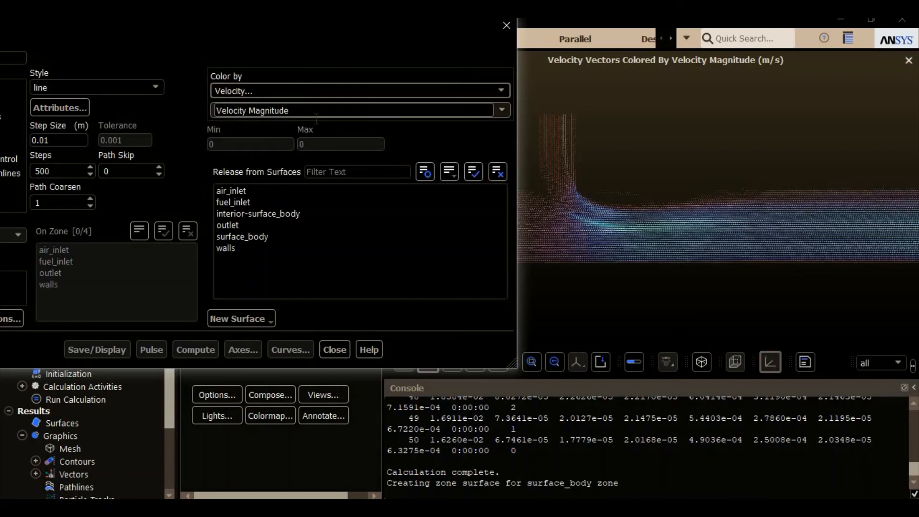
pyautogui.click(299, 191)
pyautogui.click(293, 201)
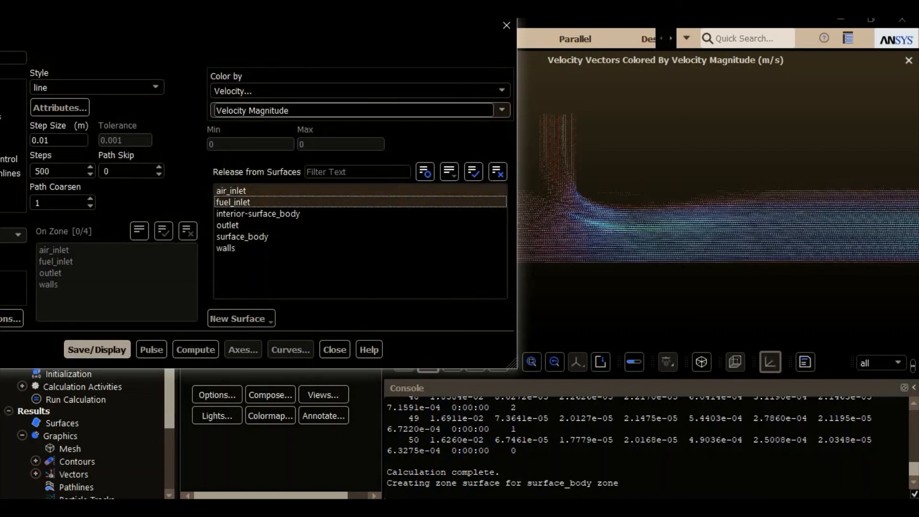
pyautogui.moveTo(361, 39); pyautogui.dragTo(323, 62)
pyautogui.click(72, 373)
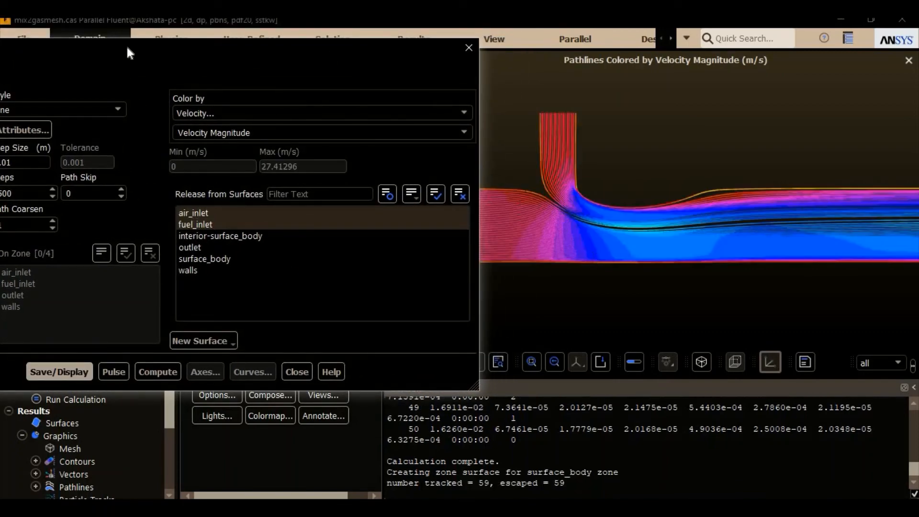
# Step: Set the path skip to 1, redisplay the pathlines and inspect them through the whole channel
pyautogui.moveTo(118, 46); pyautogui.dragTo(302, 50)
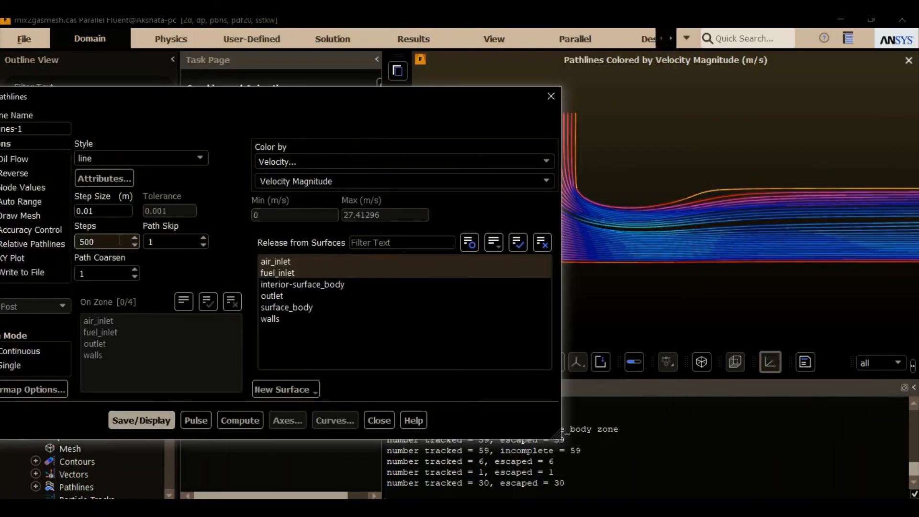
pyautogui.moveTo(255, 95); pyautogui.dragTo(125, 81)
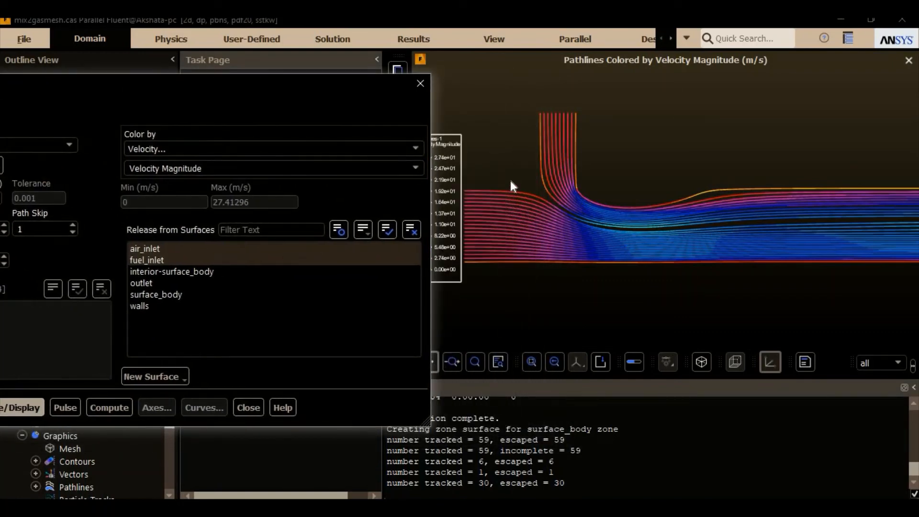
pyautogui.scroll(3, 576, 201)
pyautogui.scroll(-5, 576, 203)
pyautogui.scroll(-2, 599, 205)
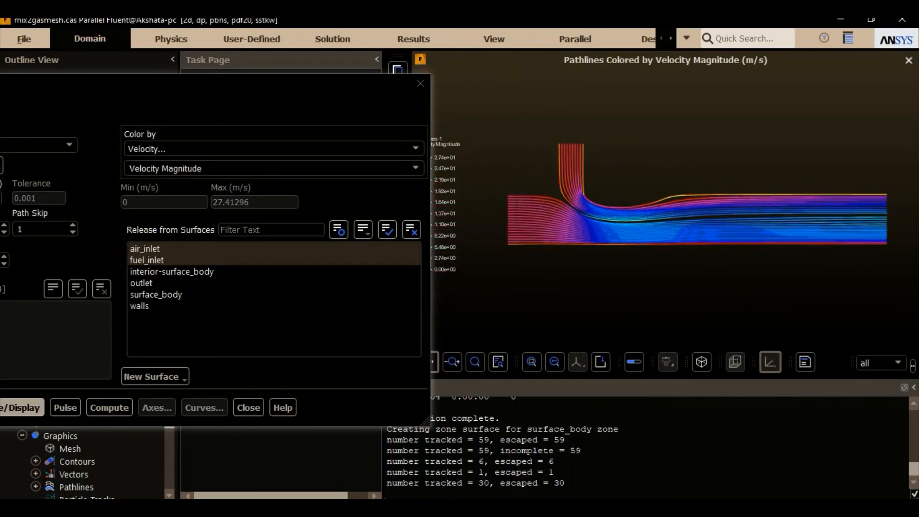
# Step: Animate the flow along the pathlines with Pulse, stop the animation and close the pathlines settings
pyautogui.click(65, 407)
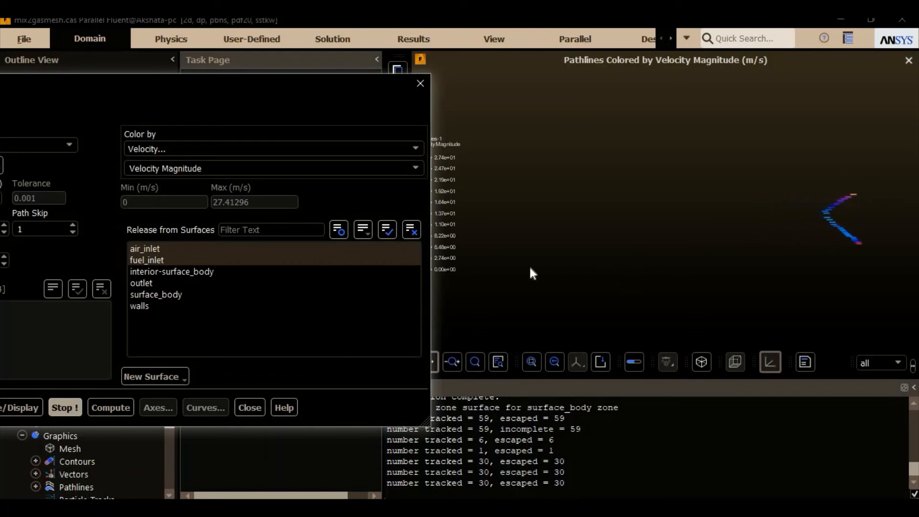
pyautogui.click(89, 407)
pyautogui.click(73, 406)
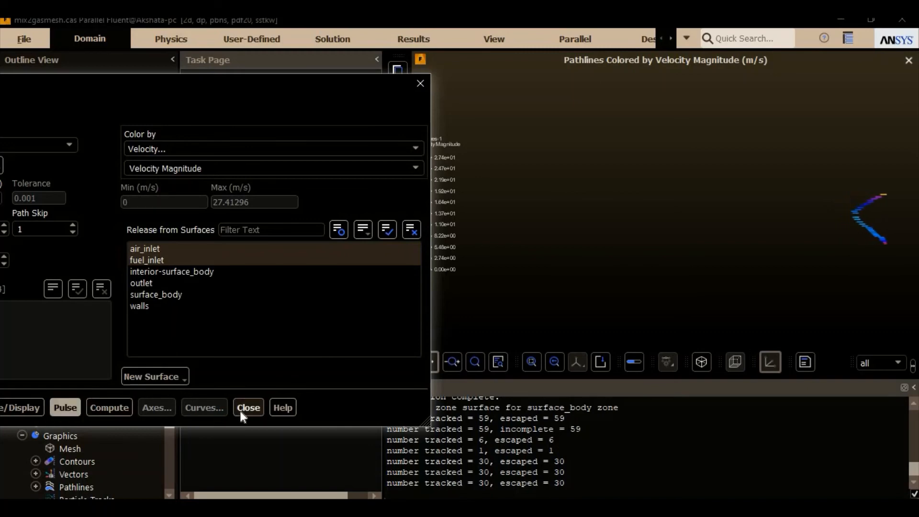
pyautogui.click(240, 407)
# Step: Set up an XY plot of Velocity Magnitude against position for the air_inlet surface and plot it
pyautogui.scroll(-2, 89, 392)
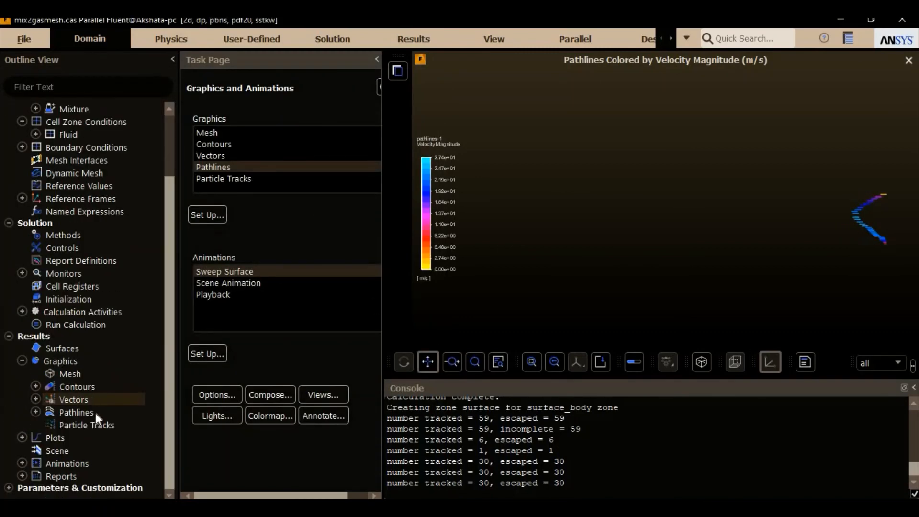
pyautogui.doubleClick(74, 439)
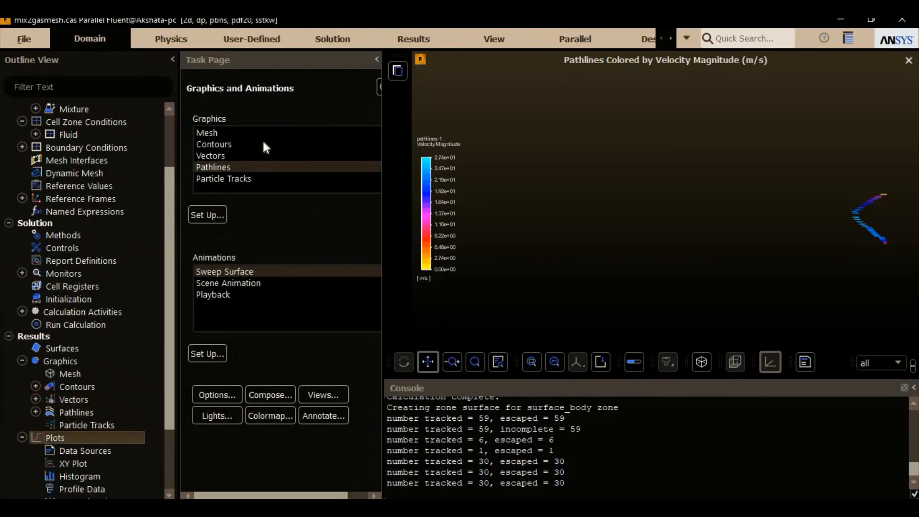
pyautogui.doubleClick(240, 133)
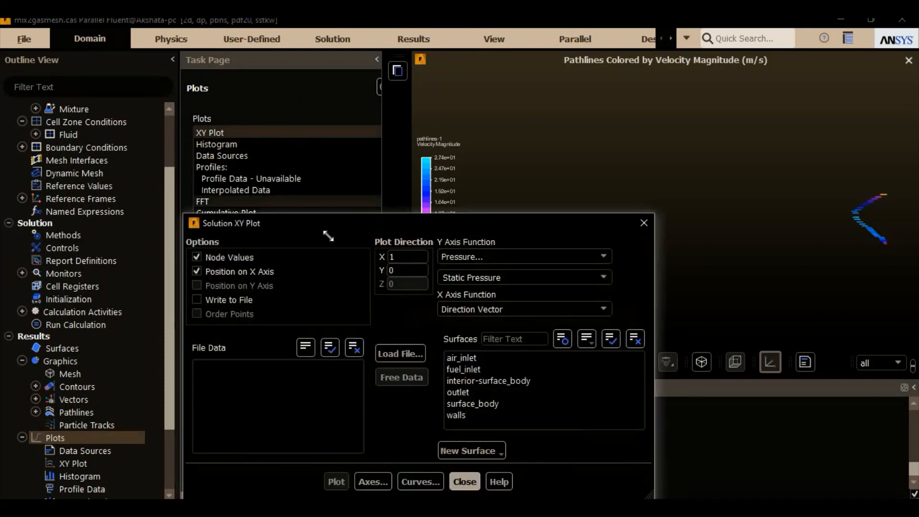
pyautogui.click(372, 89)
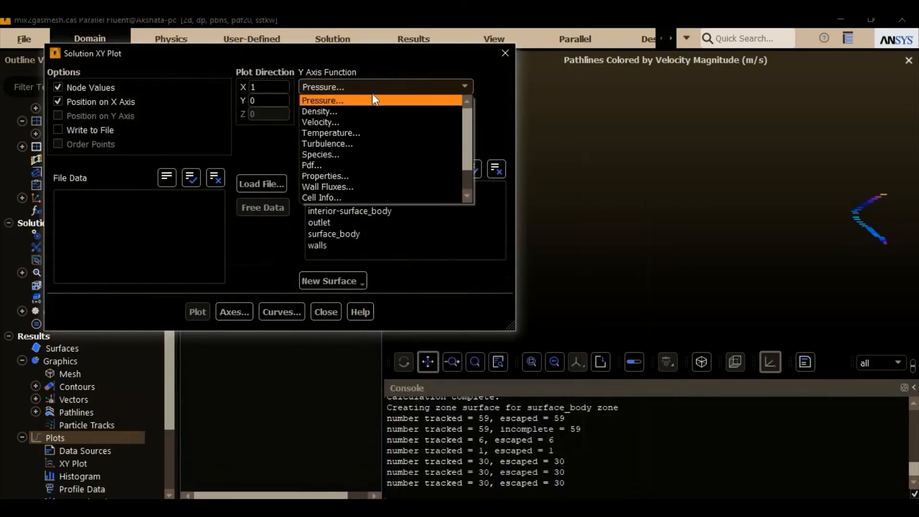
pyautogui.click(364, 122)
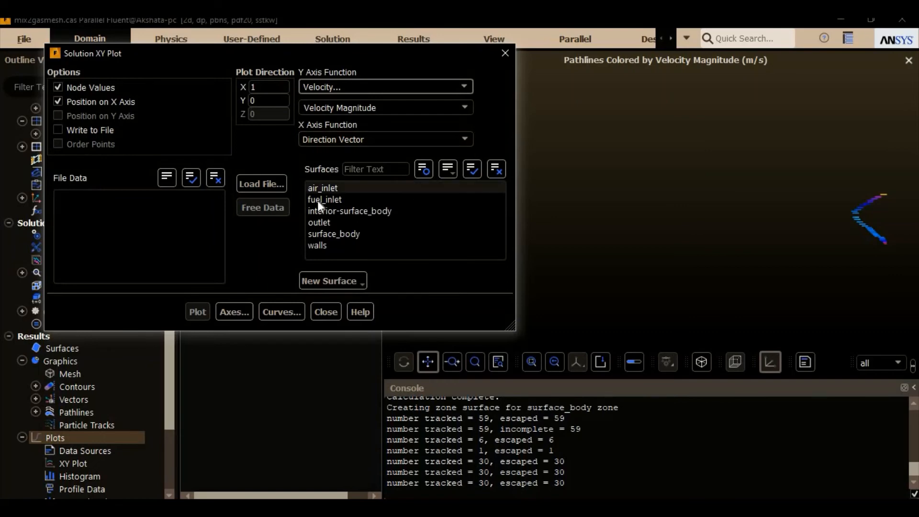
pyautogui.click(352, 191)
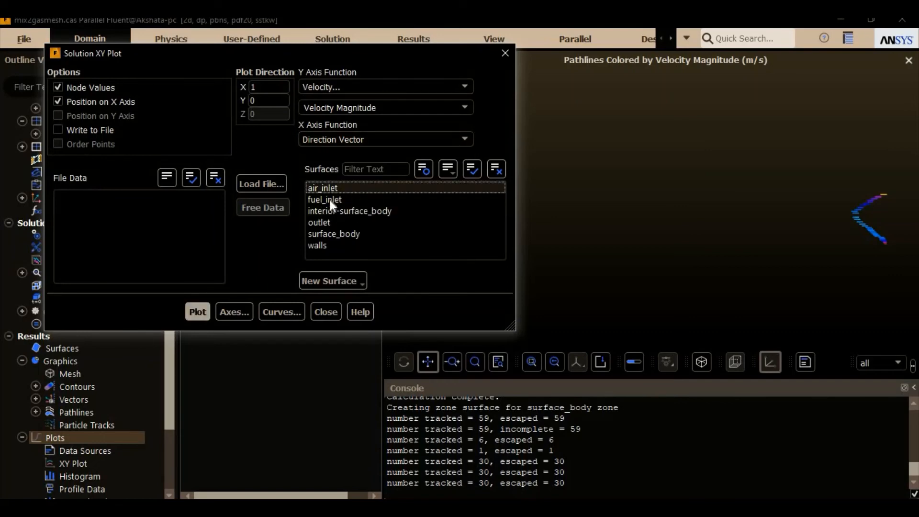
pyautogui.click(197, 312)
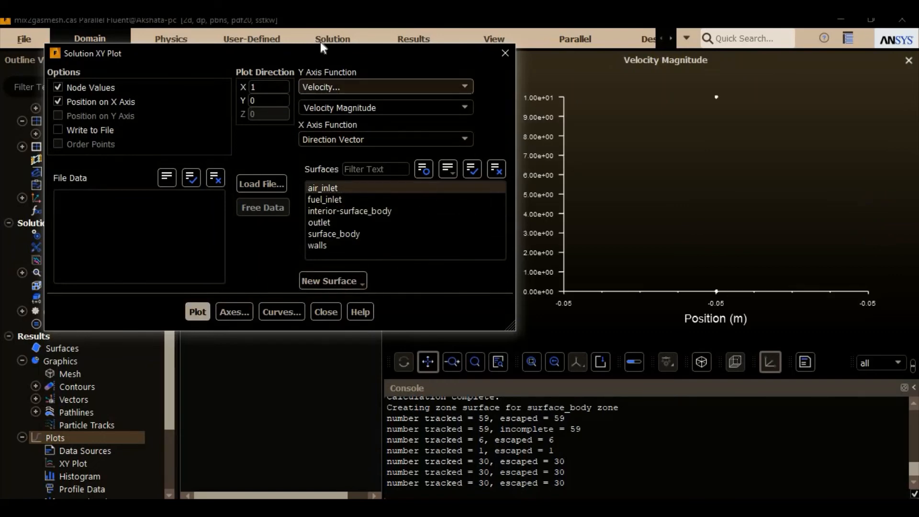
# Step: Set the plot direction to X 0, Y 1 and plot the velocity magnitude for air_inlet, adding the outlet surface for comparison
pyautogui.moveTo(317, 49); pyautogui.dragTo(313, 74)
pyautogui.moveTo(317, 110); pyautogui.dragTo(317, 108)
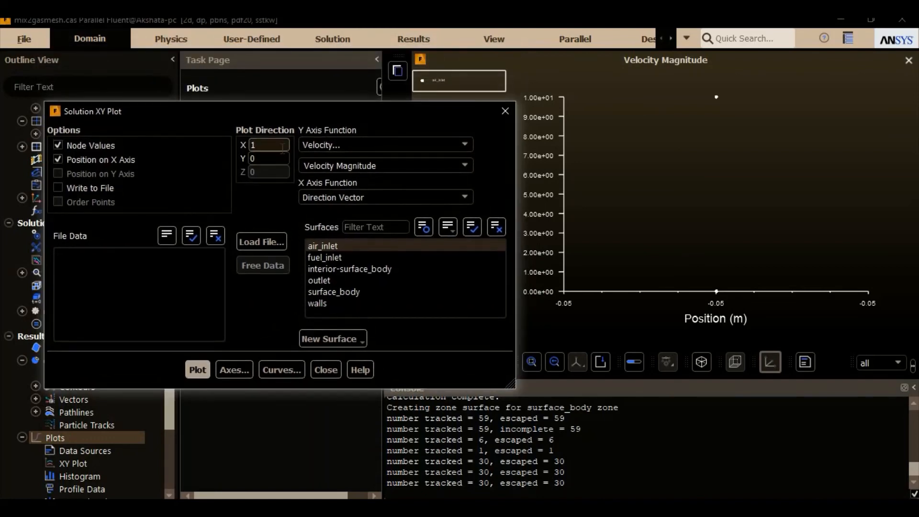
pyautogui.doubleClick(286, 145)
pyautogui.write('0')
pyautogui.press('Tab')
pyautogui.write('1')
pyautogui.moveTo(320, 113); pyautogui.dragTo(288, 114)
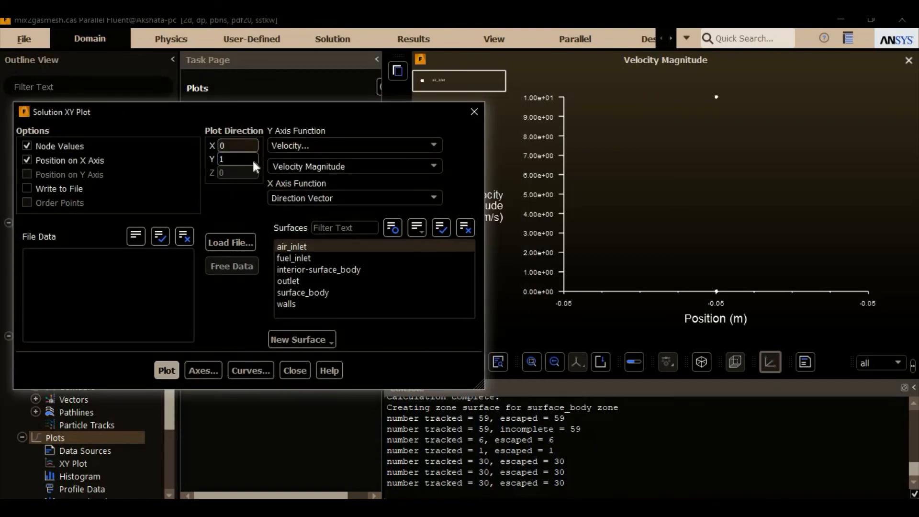
pyautogui.click(165, 371)
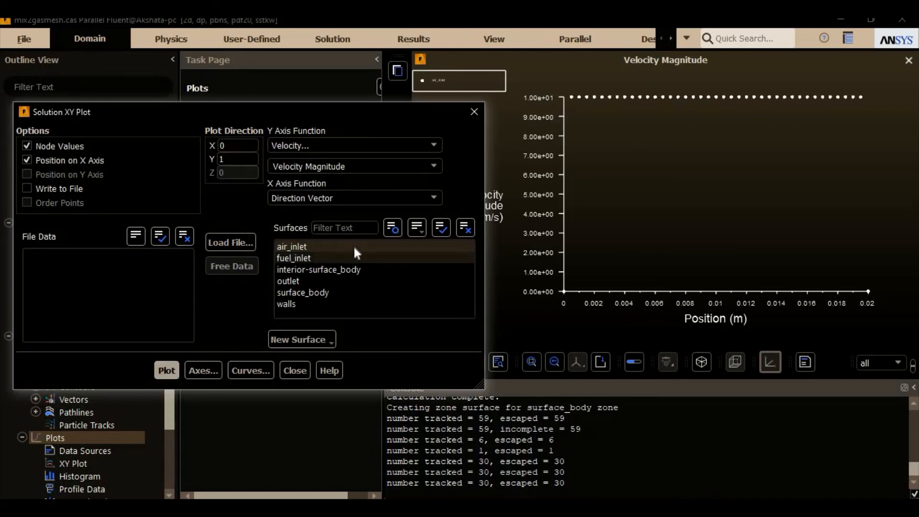
pyautogui.click(349, 281)
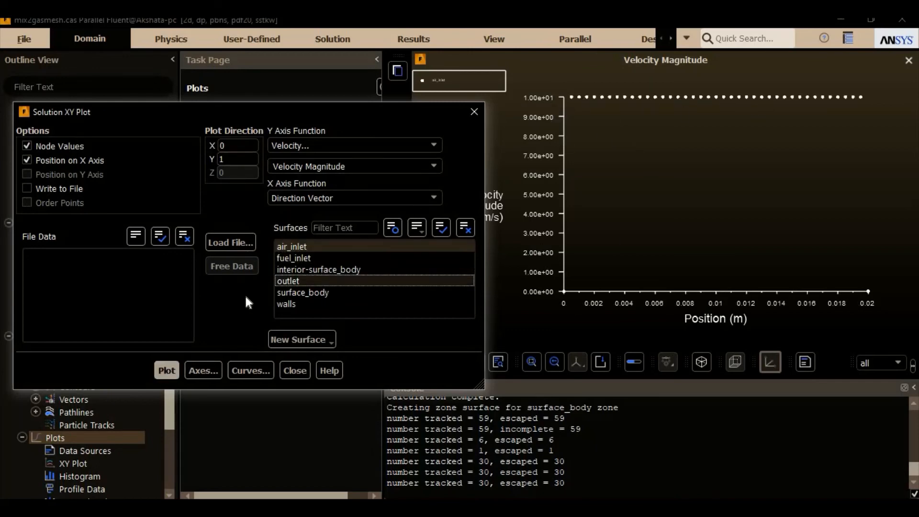
pyautogui.click(172, 371)
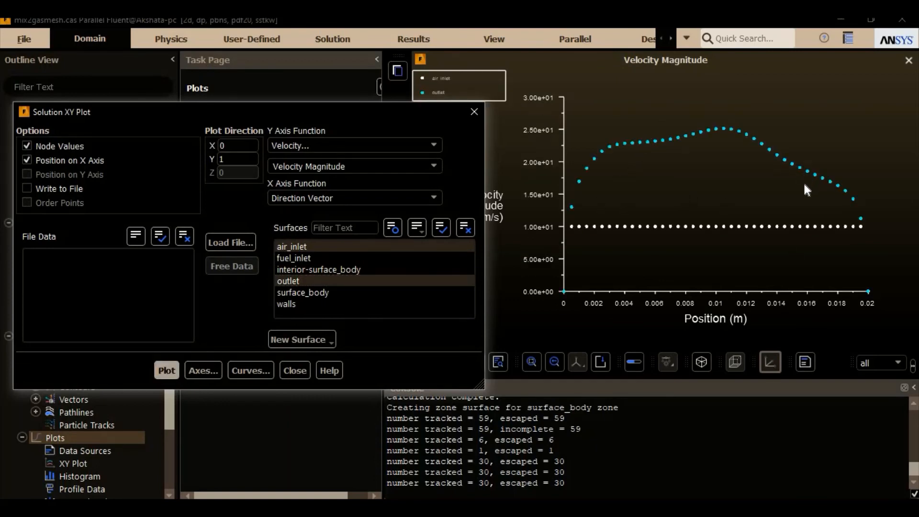
# Step: Plot Static Temperature for air_inlet and outlet, and replot it with fuel_inlet added
pyautogui.click(412, 142)
pyautogui.click(391, 192)
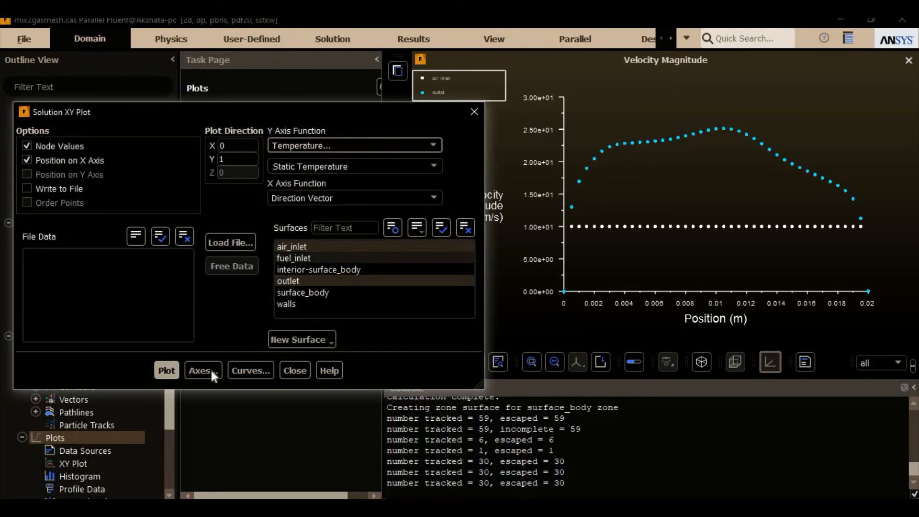
pyautogui.click(167, 371)
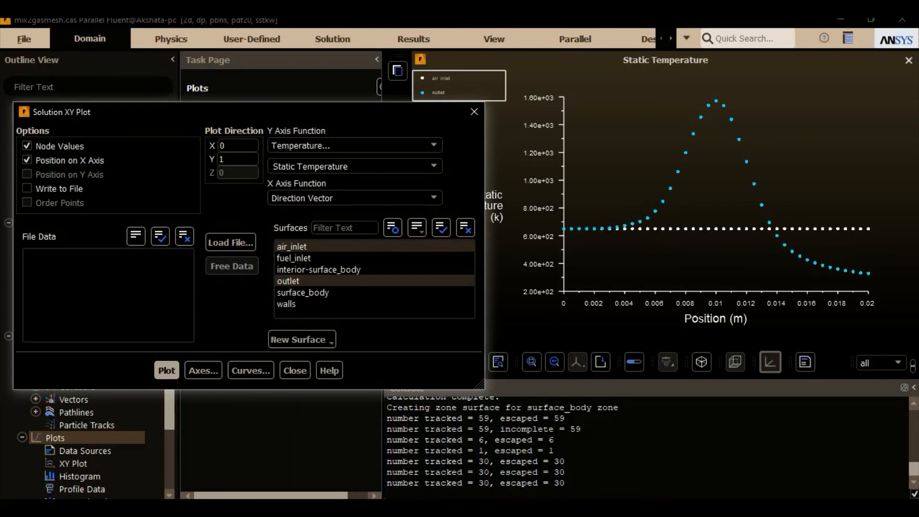
pyautogui.click(332, 254)
pyautogui.click(167, 370)
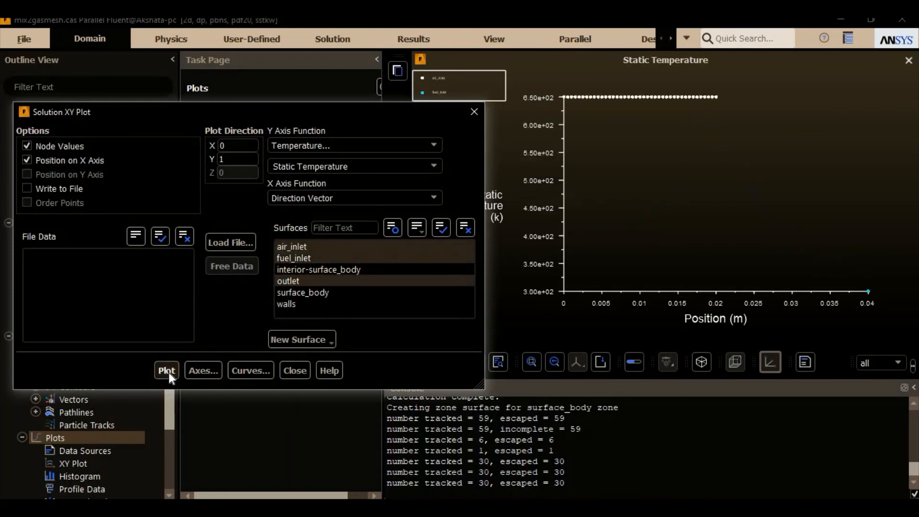
# Step: Set the plot direction to X 1, Y 0 and replot the static temperature for the inlets and outlet
pyautogui.doubleClick(241, 149)
pyautogui.write('1')
pyautogui.click(243, 159)
pyautogui.doubleClick(244, 159)
pyautogui.write('0')
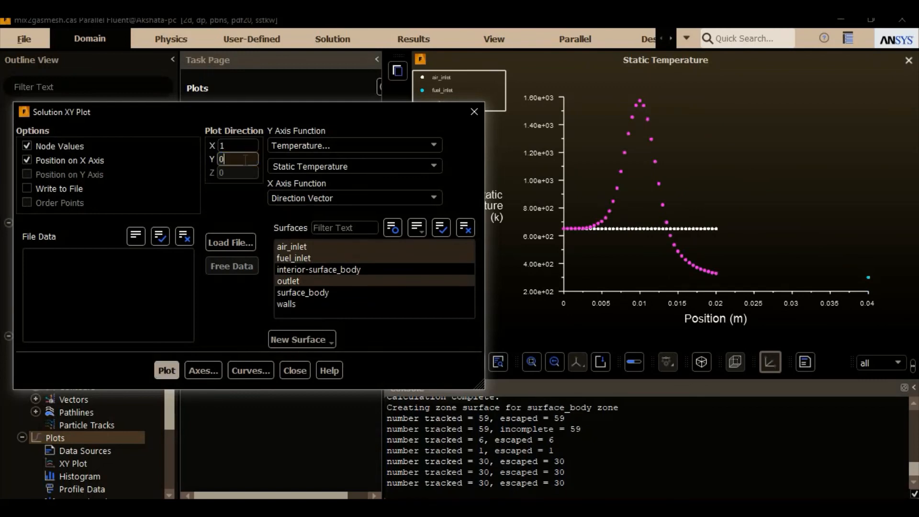
pyautogui.click(165, 371)
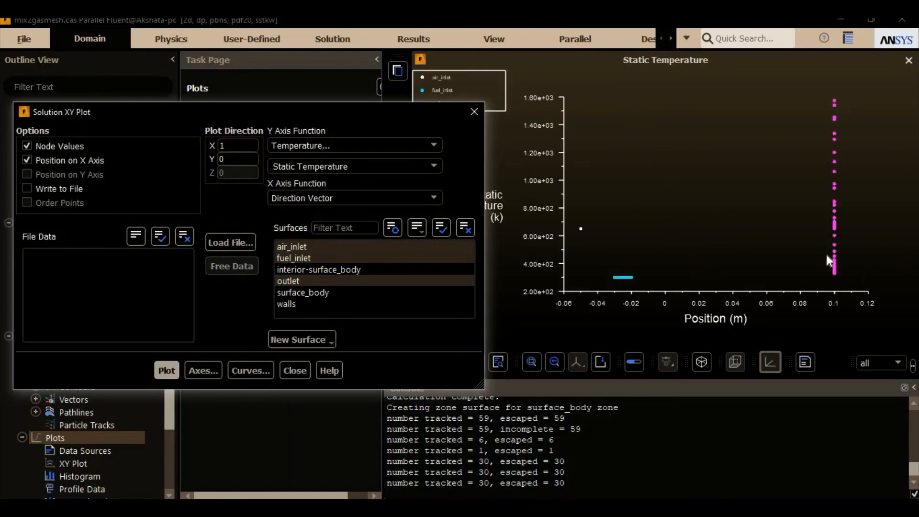
# Step: Set the Y axis function to Species, Mass fraction of ch4, and the plot direction to X 0, Y 1
pyautogui.click(398, 146)
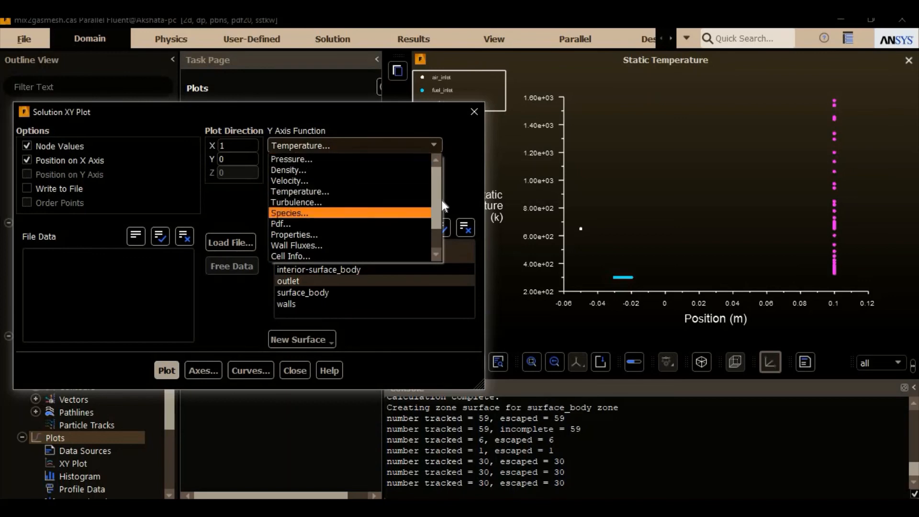
pyautogui.click(407, 213)
pyautogui.click(434, 165)
pyautogui.click(370, 189)
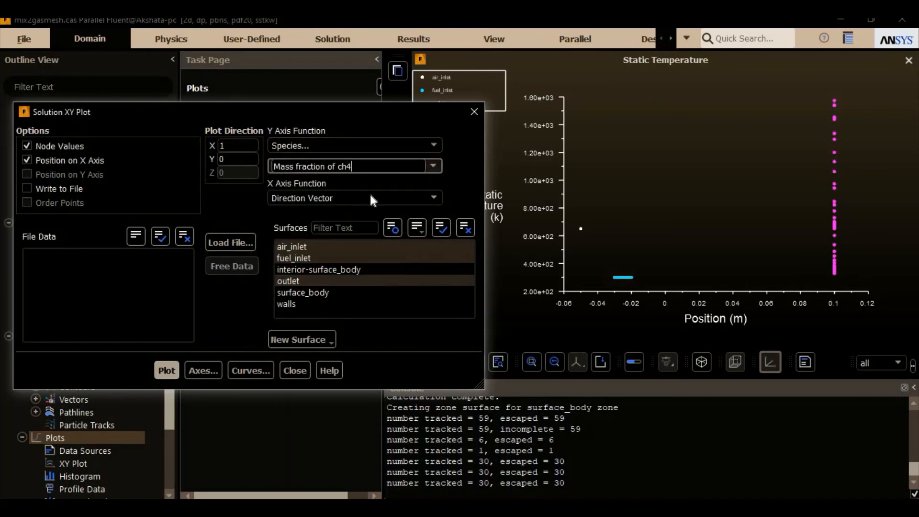
pyautogui.click(234, 147)
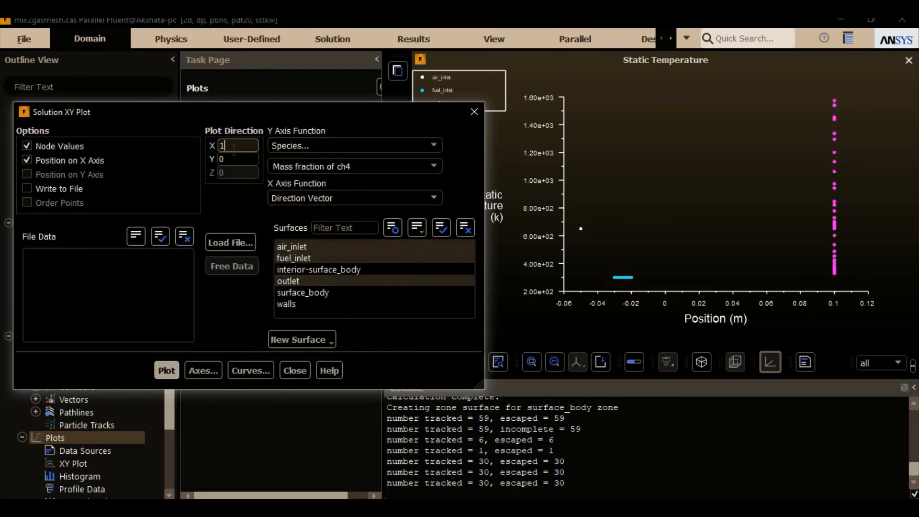
pyautogui.press('BackSpace')
pyautogui.write('0')
pyautogui.click(245, 161)
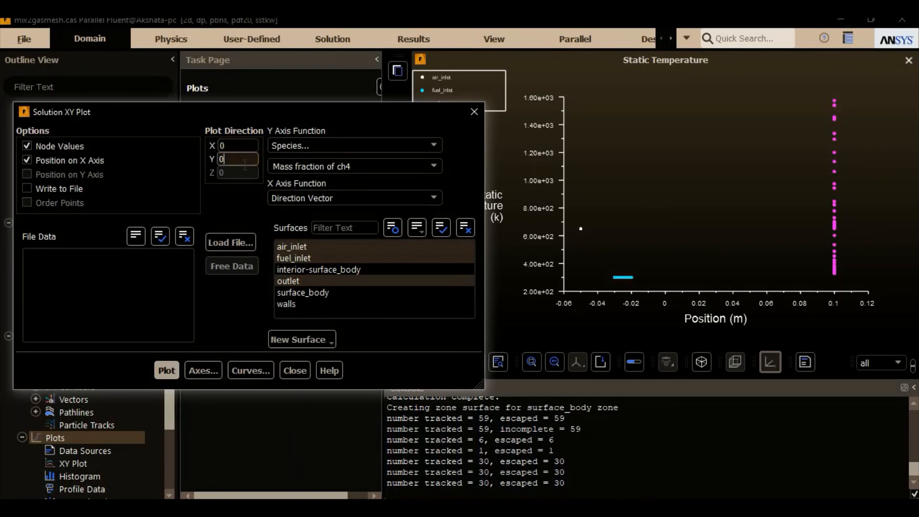
pyautogui.press('BackSpace')
pyautogui.write('1')
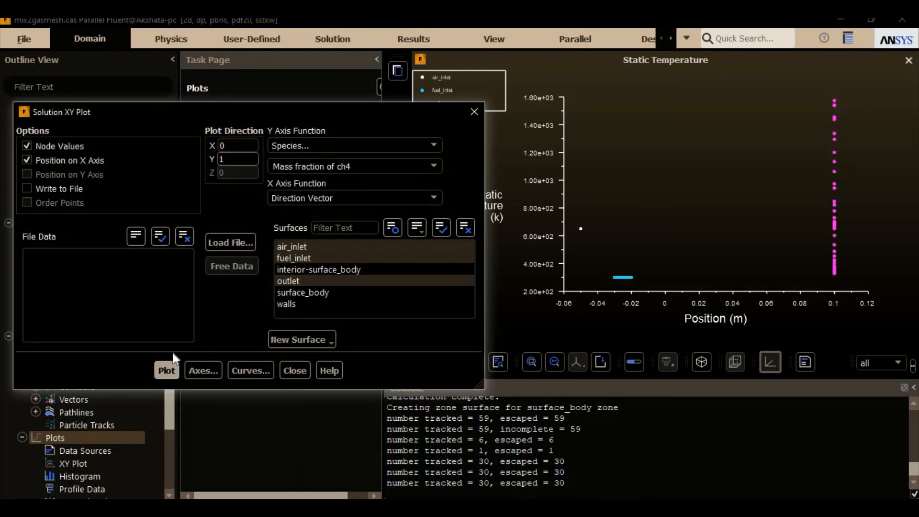
# Step: Exclude fuel_inlet, plot the ch4 mass fraction for air_inlet and outlet, and close the XY plot settings
pyautogui.click(294, 257)
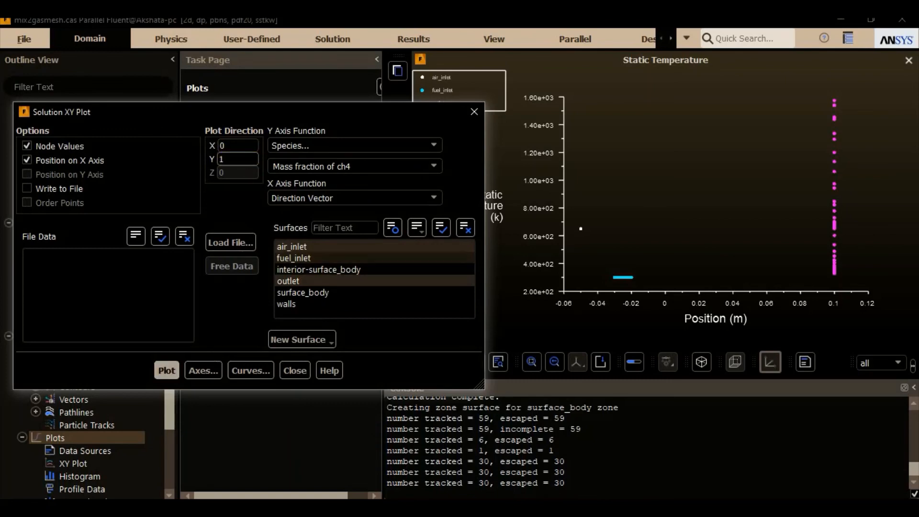
pyautogui.click(165, 370)
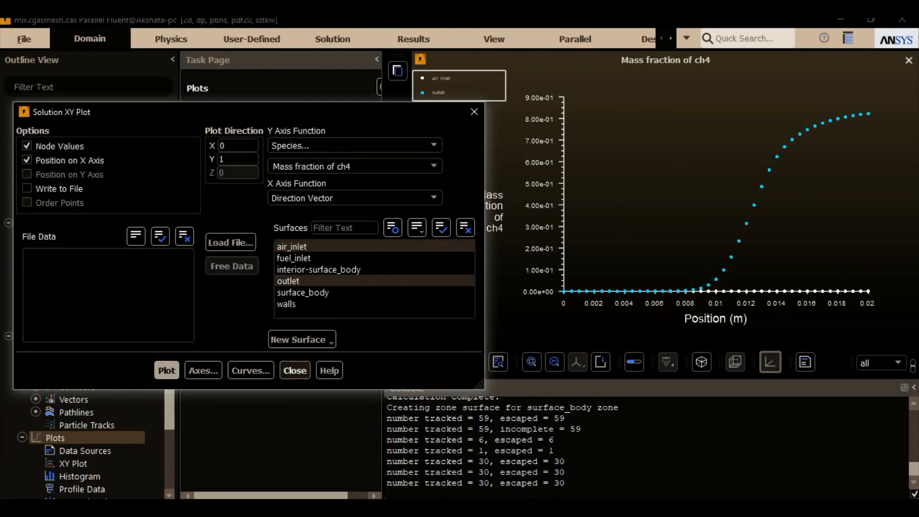
pyautogui.click(295, 370)
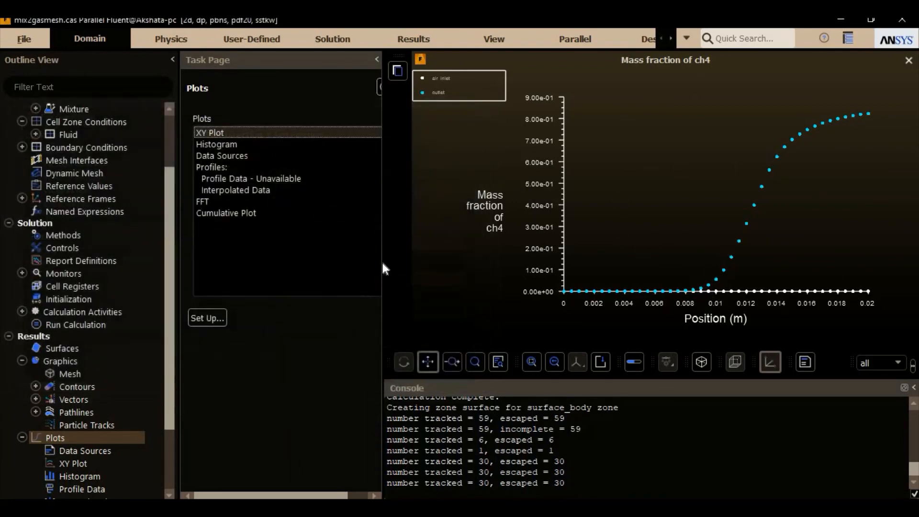
pyautogui.click(30, 41)
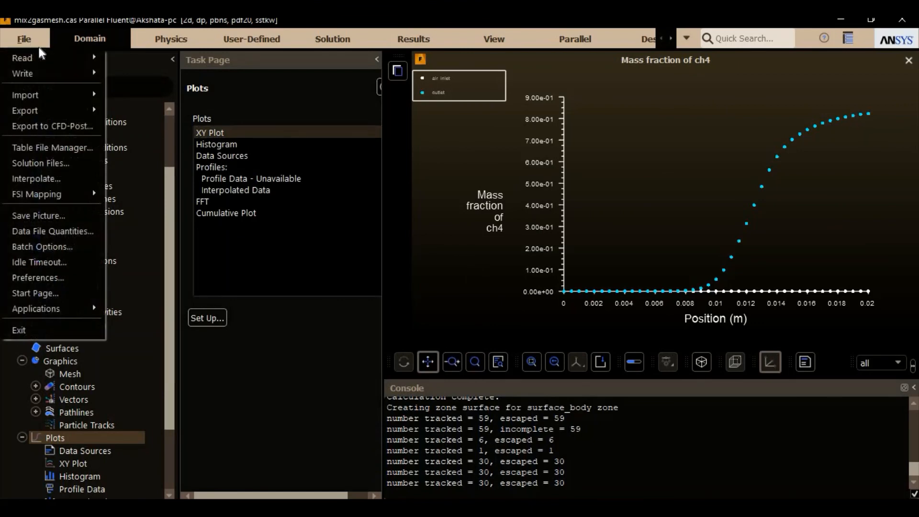
pyautogui.moveTo(42, 71)
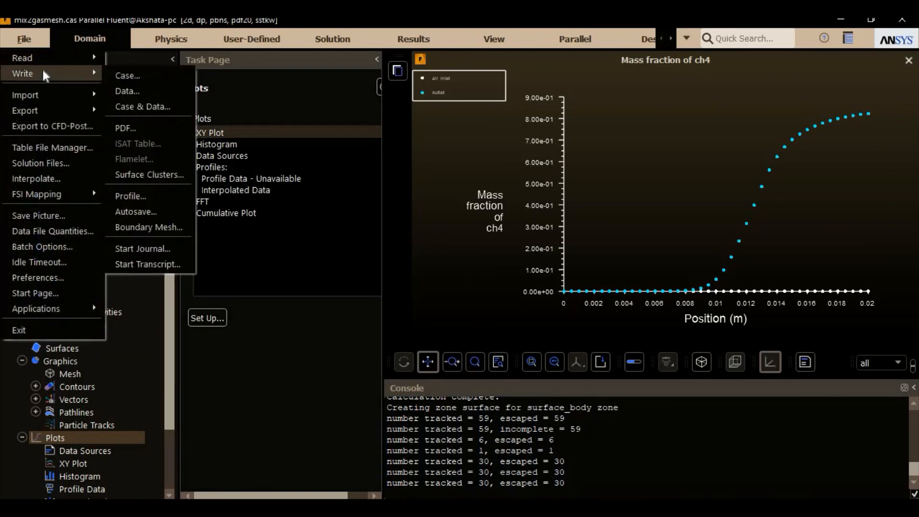
pyautogui.click(127, 91)
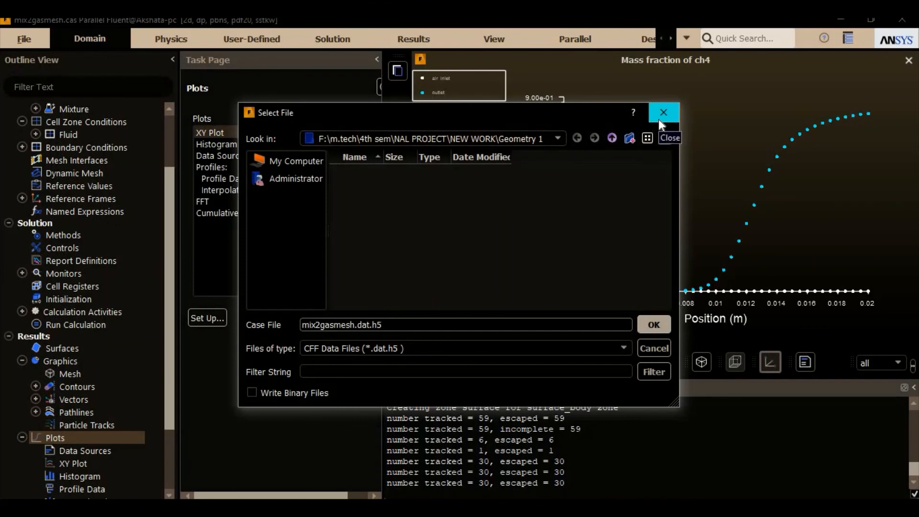
pyautogui.click(659, 120)
# Step: Open the Surface Integrals report and set its report type to Mass-Weighted Average
pyautogui.scroll(-3, 86, 348)
pyautogui.click(22, 348)
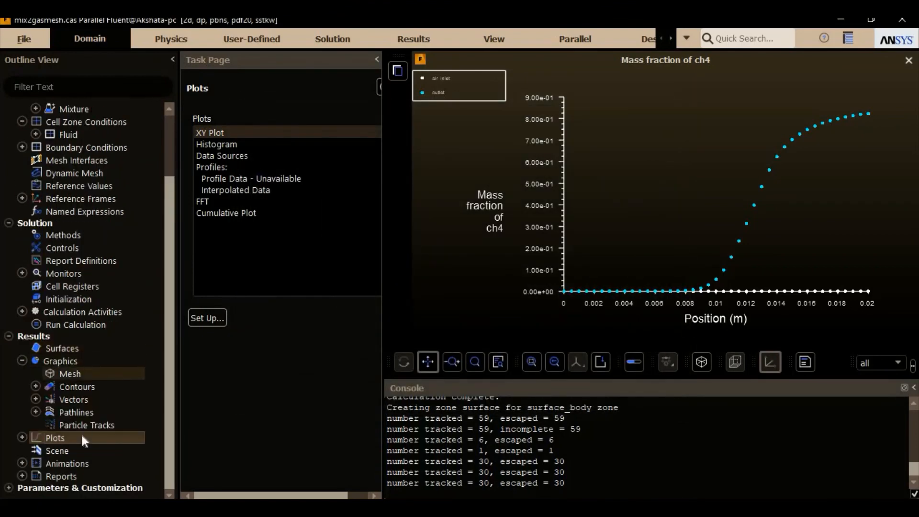
pyautogui.doubleClick(73, 473)
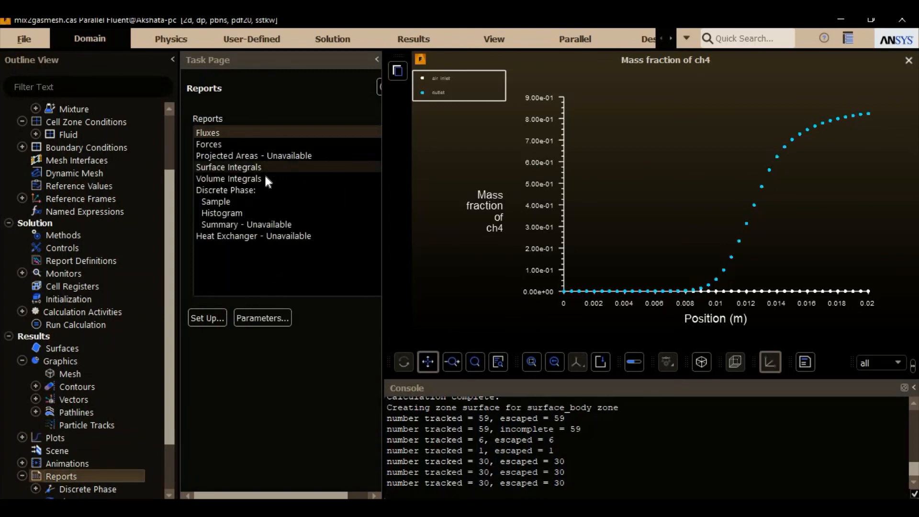
pyautogui.doubleClick(264, 170)
pyautogui.click(258, 256)
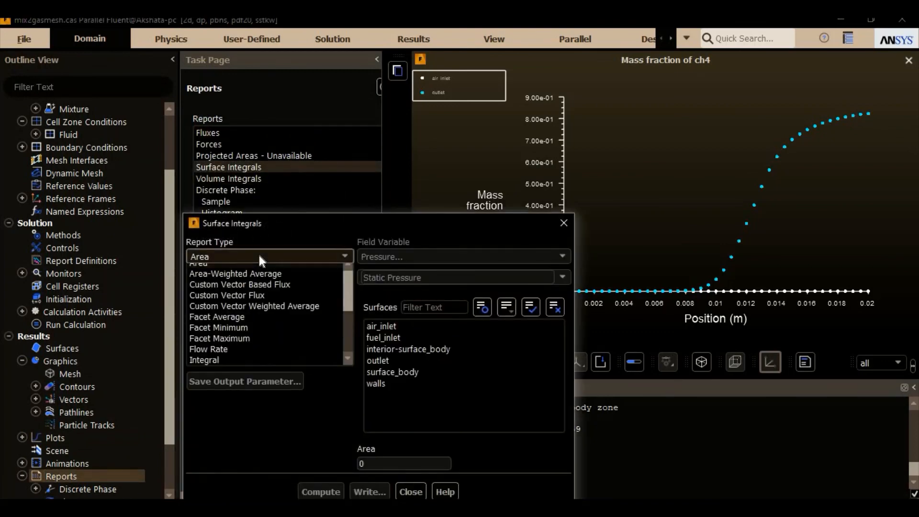
pyautogui.scroll(-1, 275, 347)
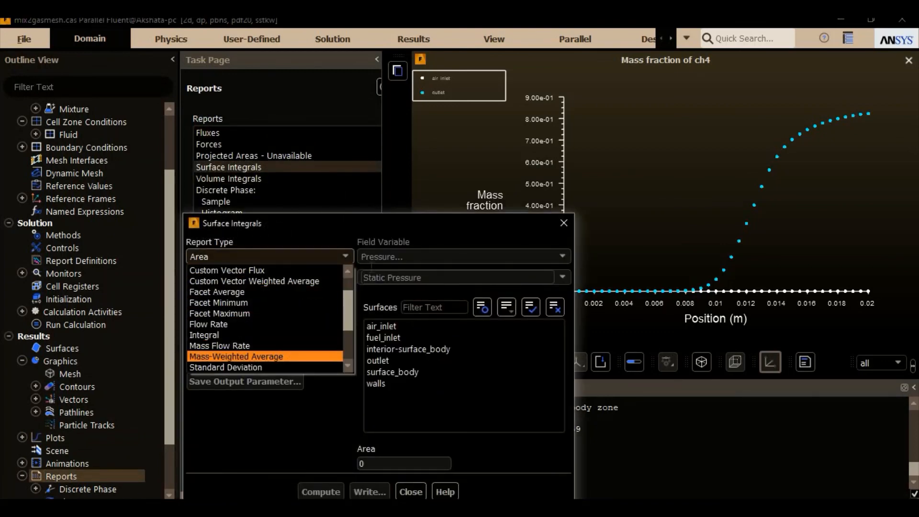
pyautogui.click(277, 356)
pyautogui.moveTo(313, 216); pyautogui.dragTo(288, 113)
pyautogui.moveTo(256, 74); pyautogui.dragTo(220, 87)
# Step: Set the field variable to Temperature, Static Temperature, and compute its mass-weighted average on air_inlet
pyautogui.click(363, 120)
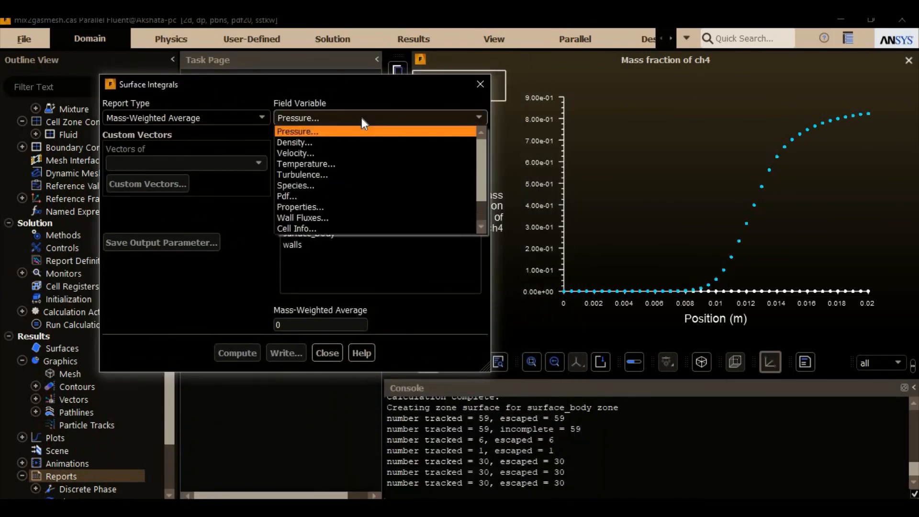
pyautogui.click(371, 163)
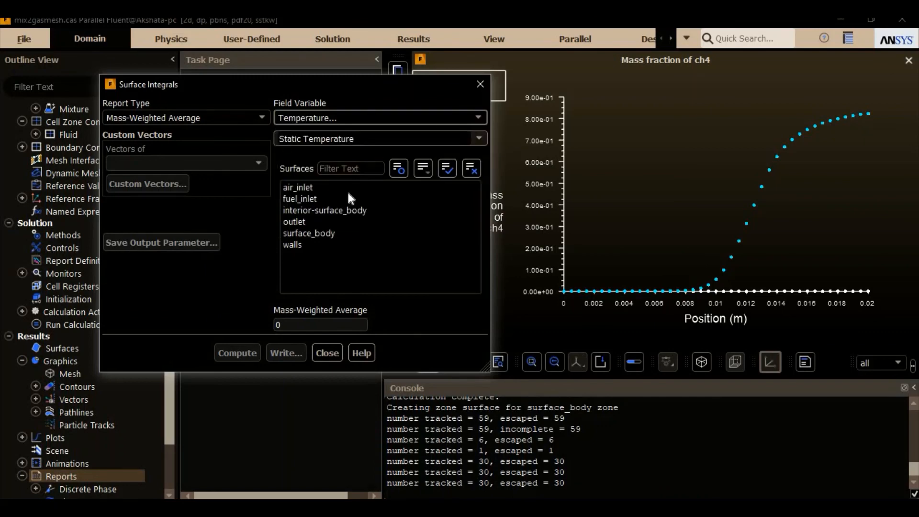
pyautogui.click(326, 187)
pyautogui.click(228, 354)
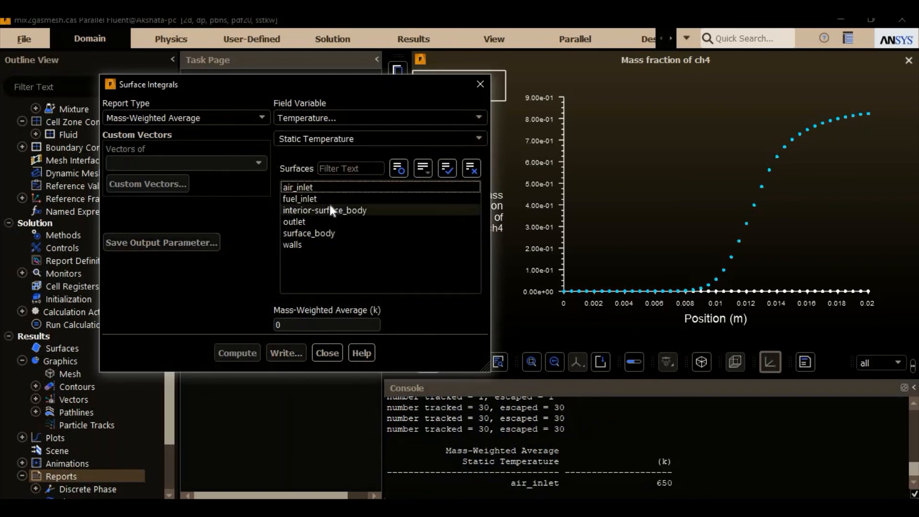
# Step: Compute the mass-weighted average static temperature on fuel_inlet and on outlet separately, and close the surface integrals settings
pyautogui.click(311, 199)
pyautogui.click(239, 357)
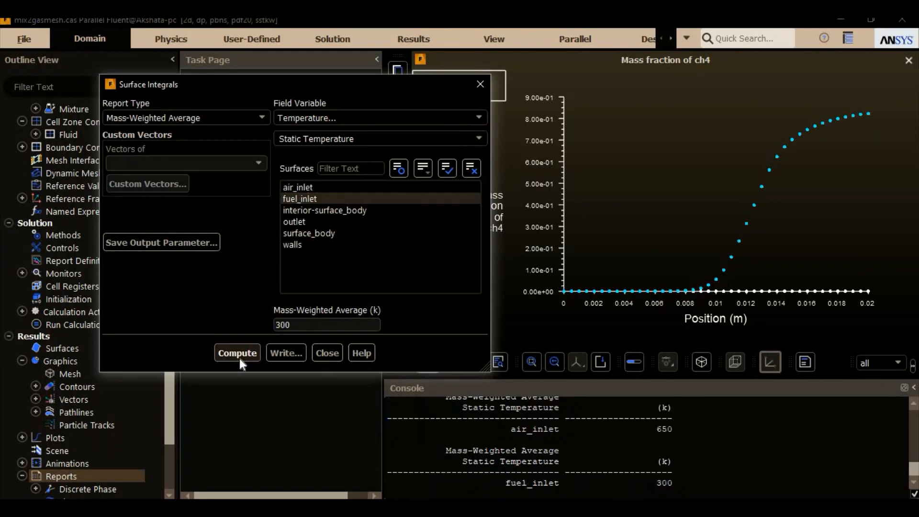
pyautogui.click(368, 197)
pyautogui.click(328, 221)
pyautogui.click(237, 353)
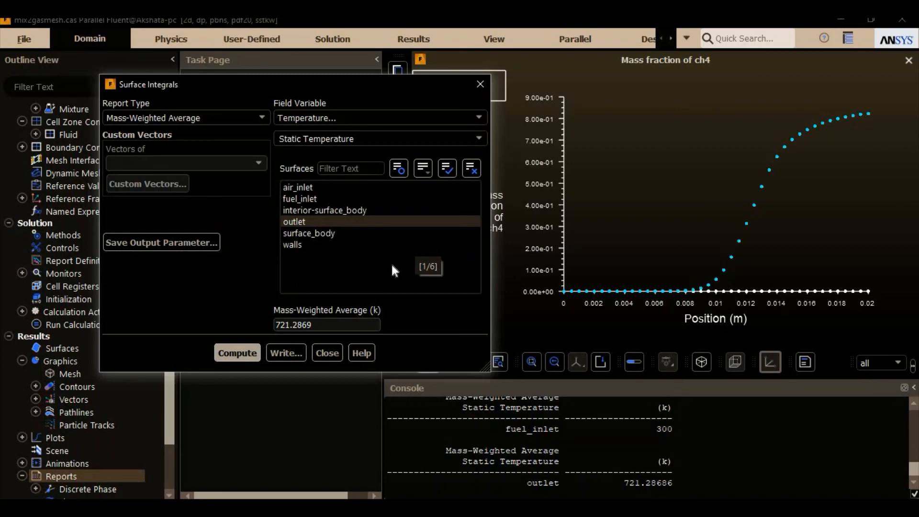
pyautogui.click(327, 353)
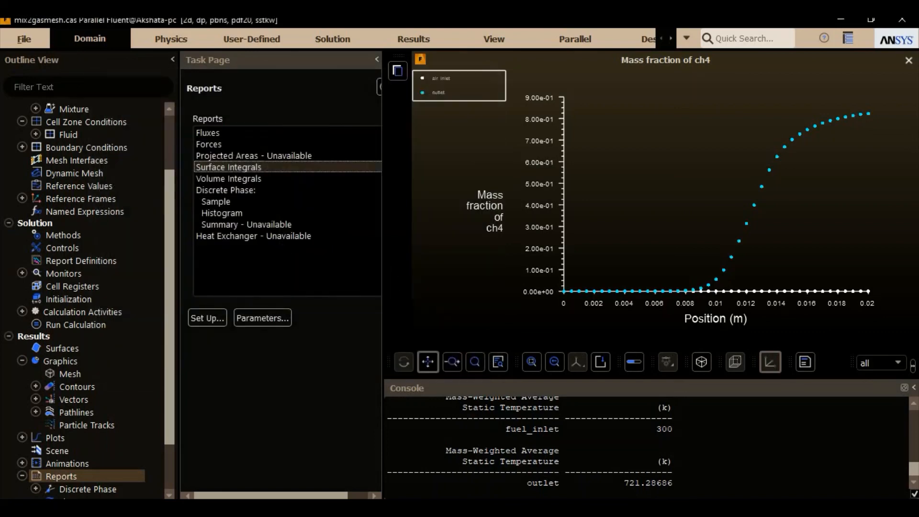